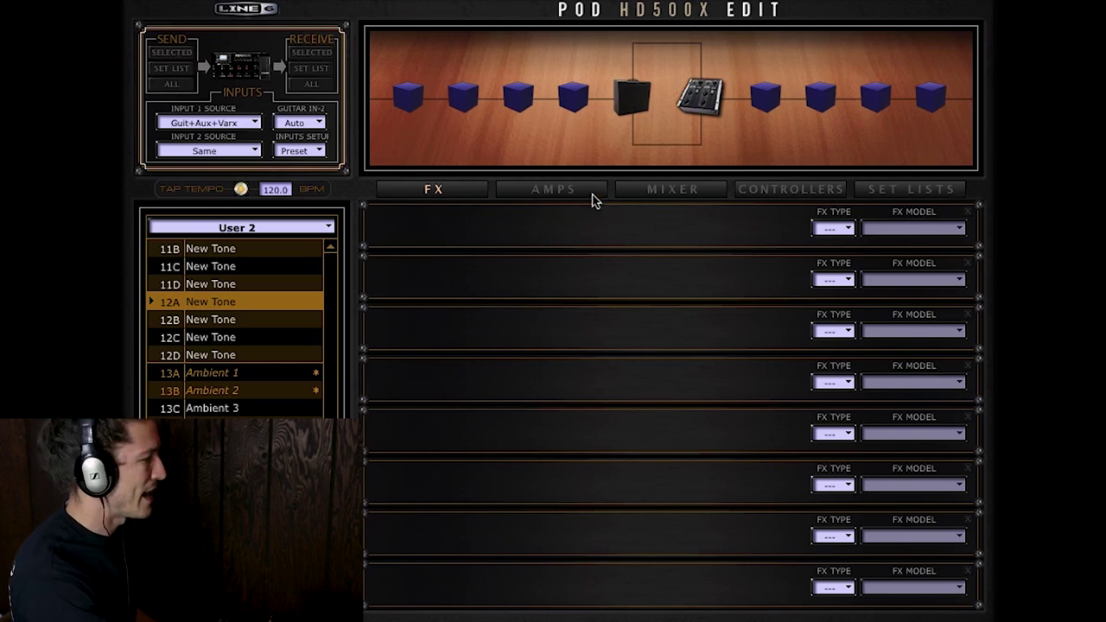
# Step: Switch Amp A to the Blackface Dbl Nrm model and set its channel volume to 100%
pyautogui.click(560, 192)
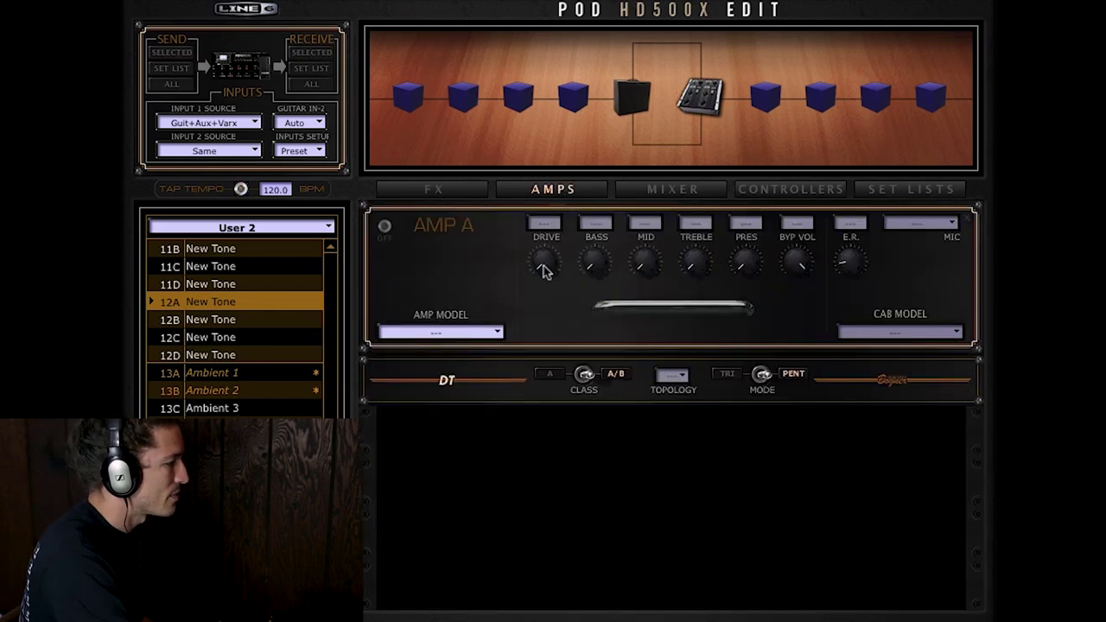
pyautogui.click(495, 333)
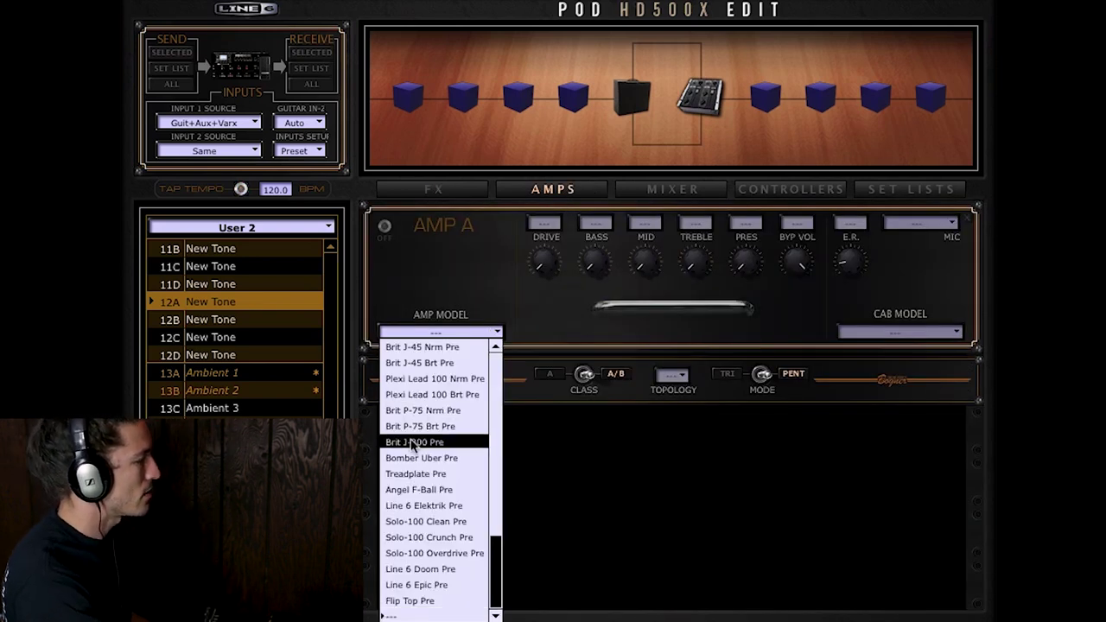
pyautogui.scroll(3, 450, 605)
pyautogui.scroll(-4, 435, 510)
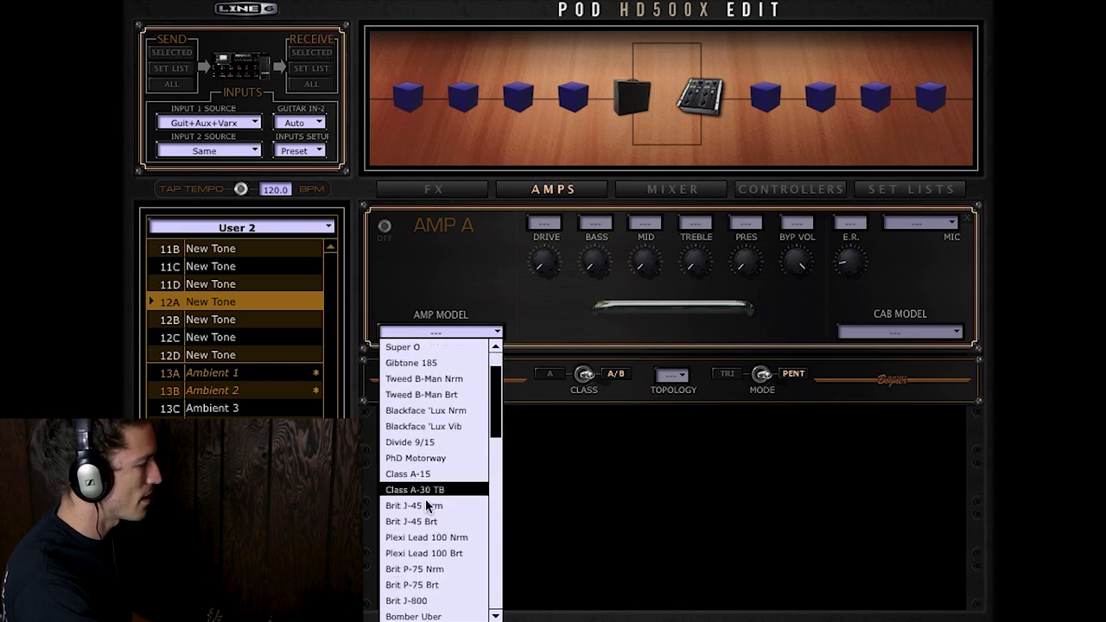
pyautogui.scroll(-1, 432, 507)
pyautogui.scroll(15, 469, 489)
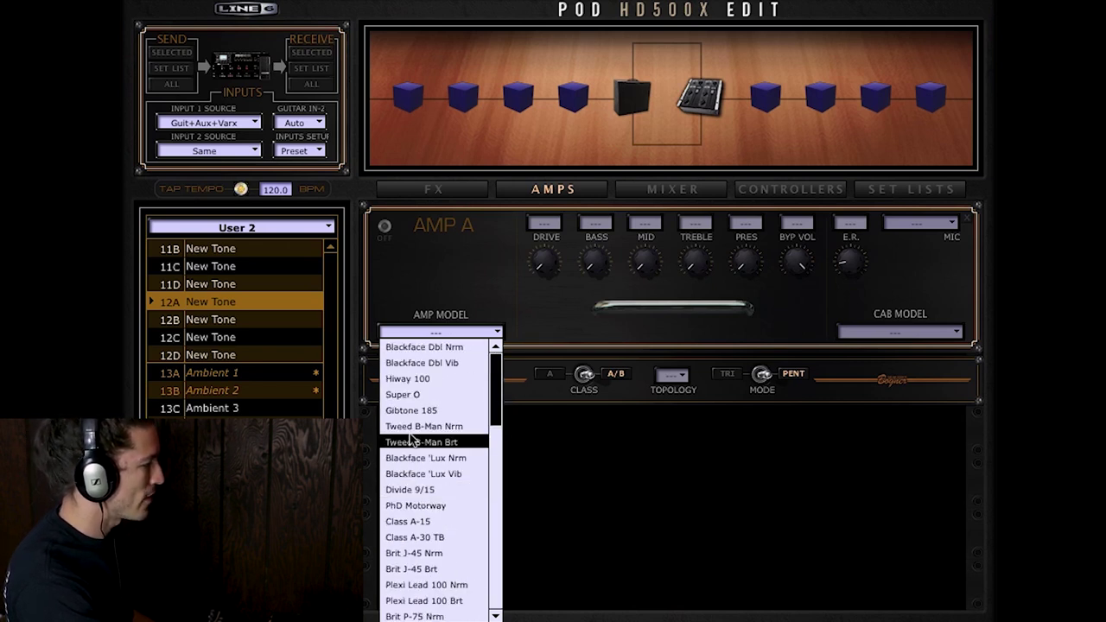
pyautogui.click(452, 347)
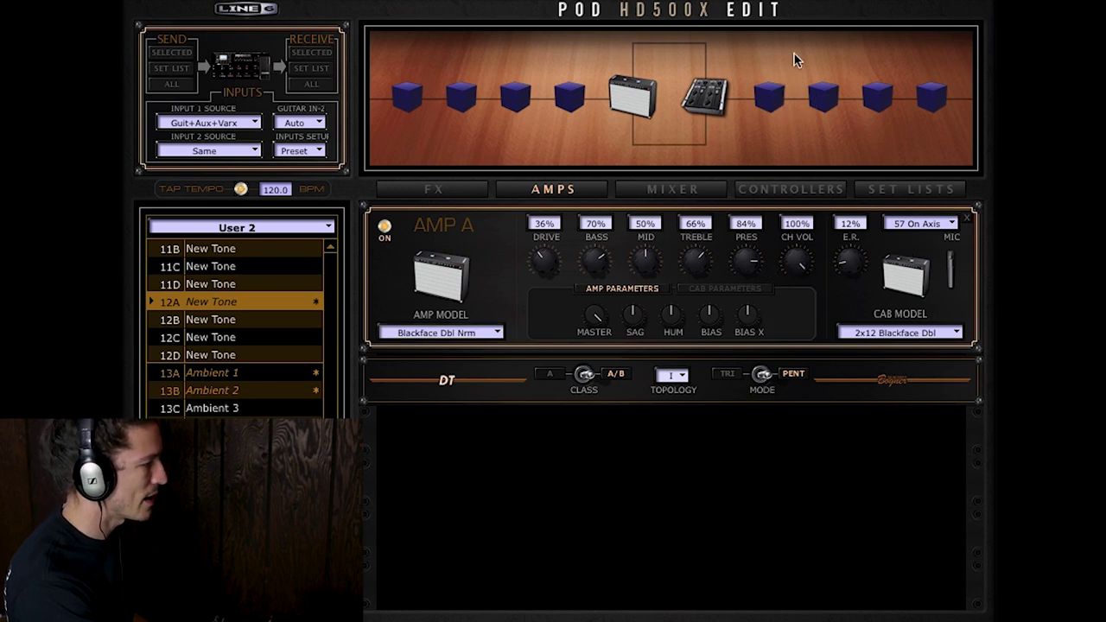
pyautogui.moveTo(784, 267); pyautogui.dragTo(828, 275)
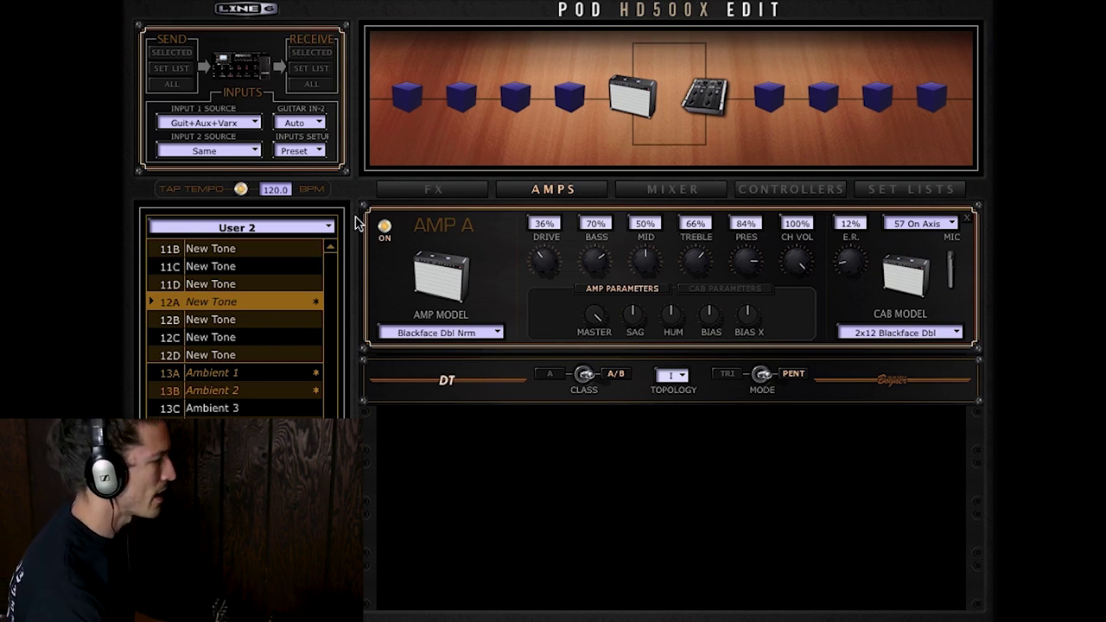
# Step: Put a Dyn / Noise Gate in FX slot 1 and a VolPan / Volume Pedal in slot 2
pyautogui.click(467, 196)
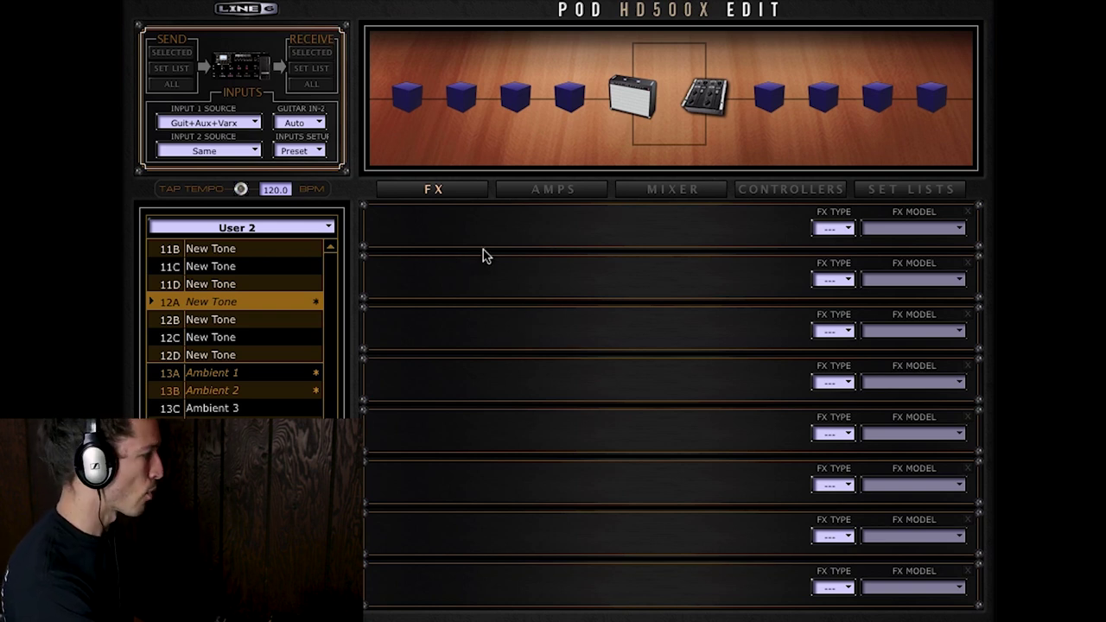
pyautogui.click(849, 229)
pyautogui.click(842, 244)
pyautogui.click(840, 280)
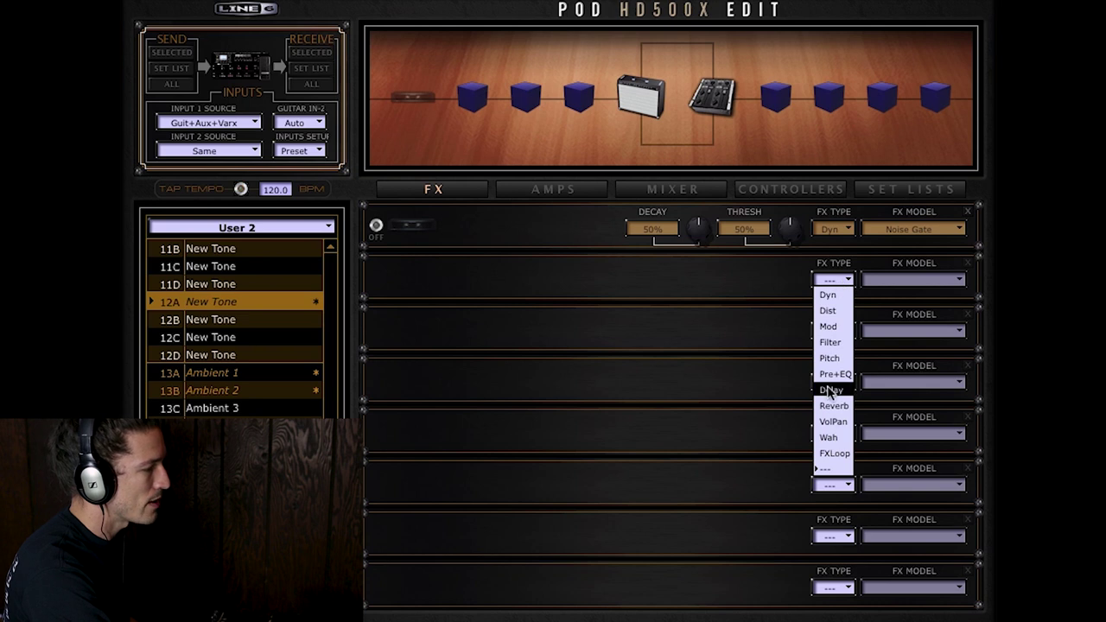
pyautogui.click(838, 423)
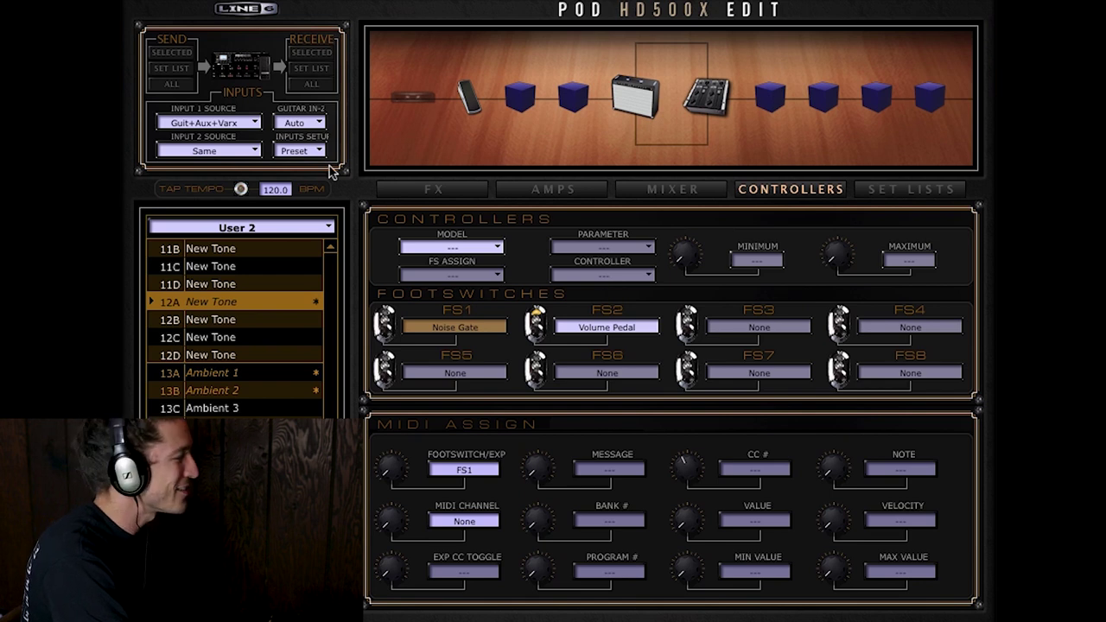
# Step: Assign the Volume Pedal to controller EXP-1 with its footswitch assignment set to None
pyautogui.click(448, 242)
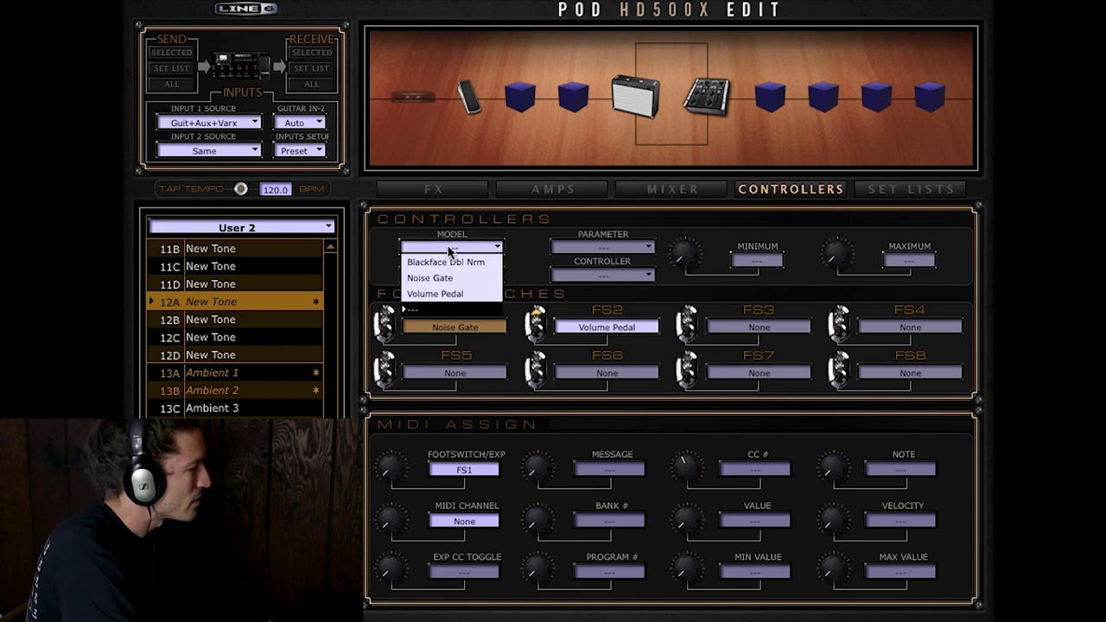
pyautogui.click(440, 295)
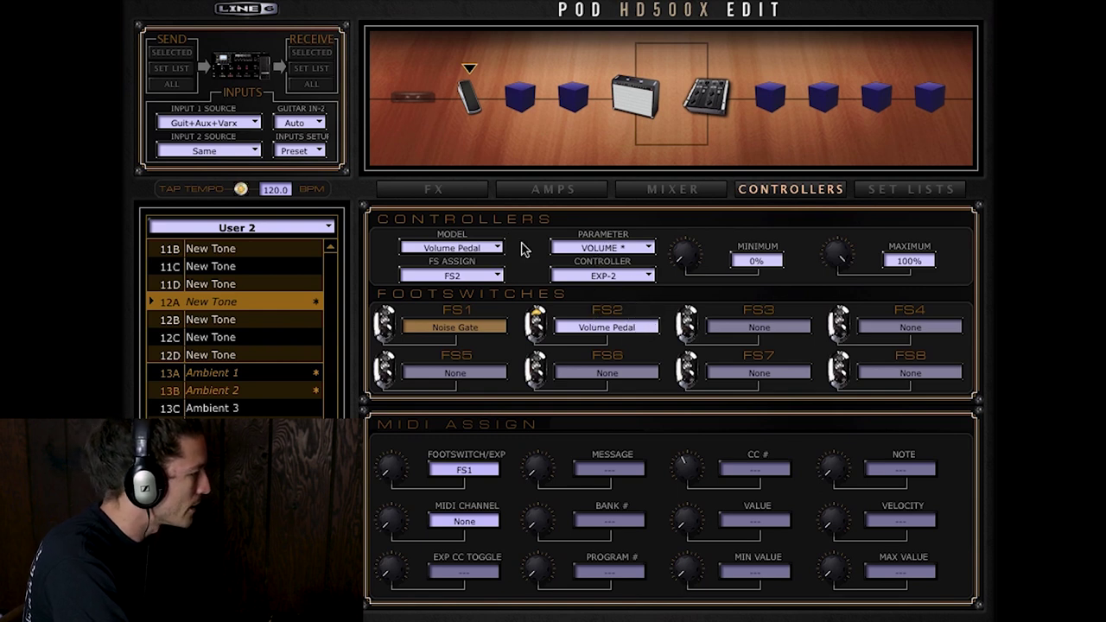
pyautogui.click(596, 276)
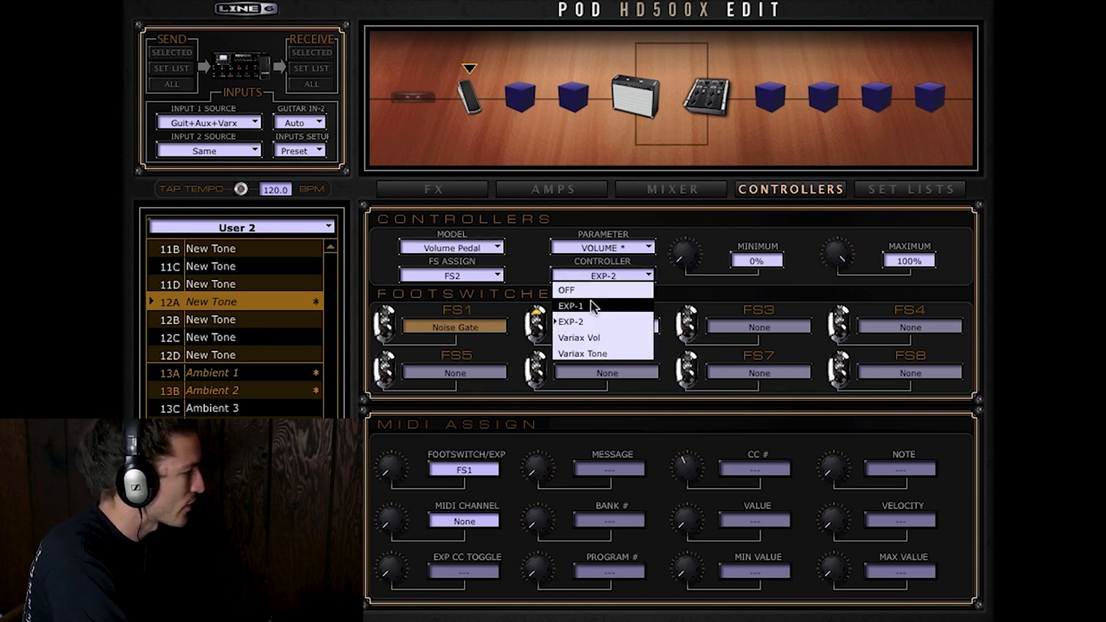
pyautogui.click(593, 306)
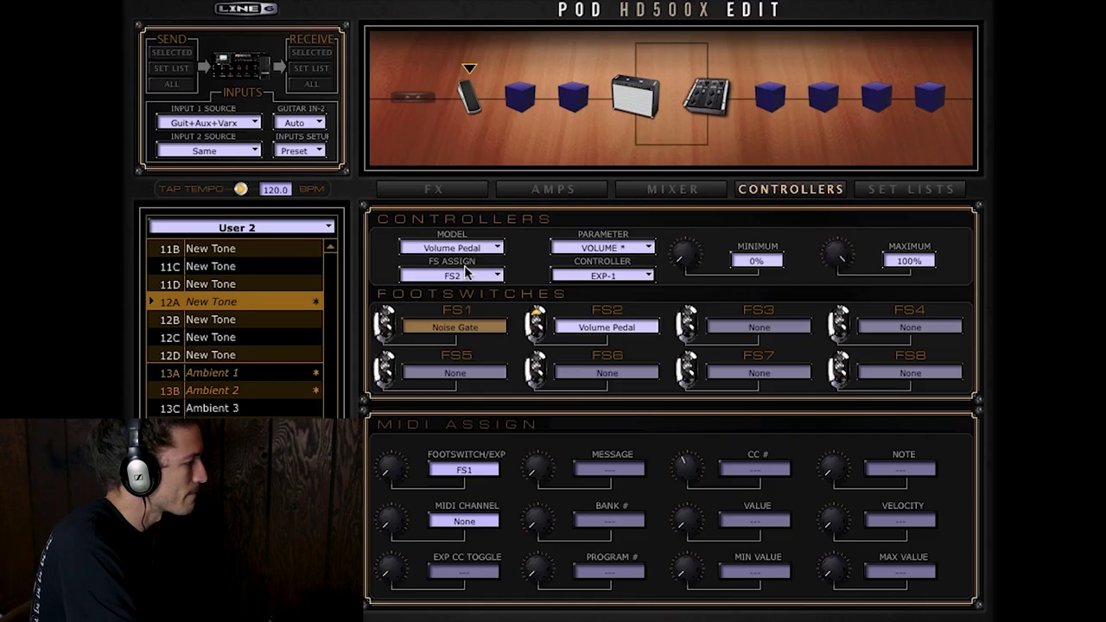
pyautogui.click(452, 274)
pyautogui.click(457, 291)
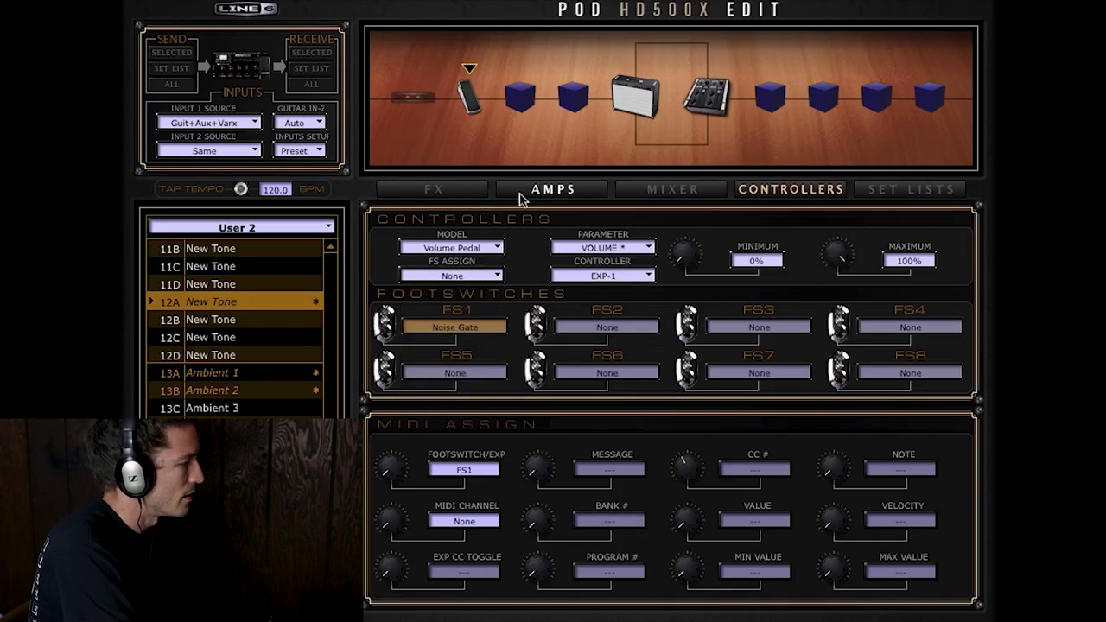
pyautogui.click(435, 190)
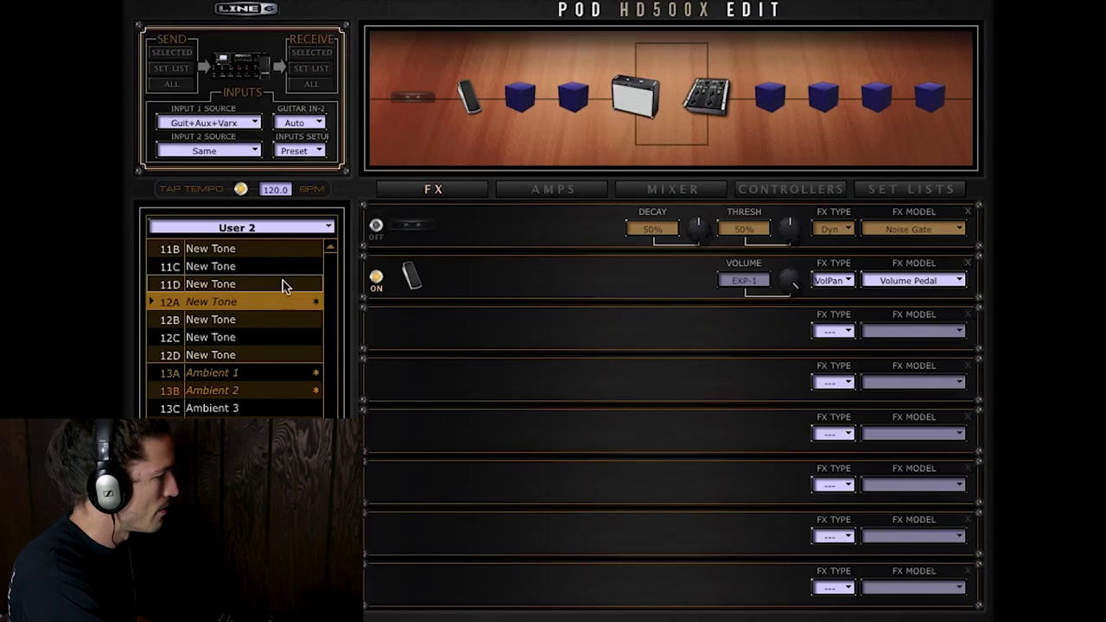
# Step: Set the third FX slot to a Dynamics effect using the Noise Gate model
pyautogui.click(850, 334)
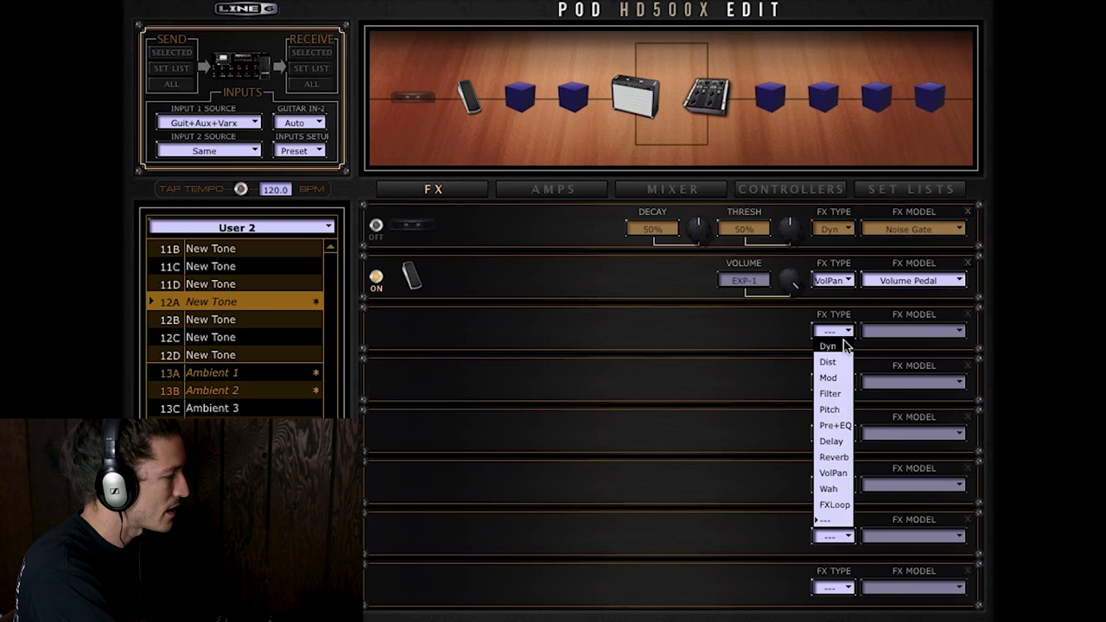
pyautogui.click(842, 345)
pyautogui.click(948, 335)
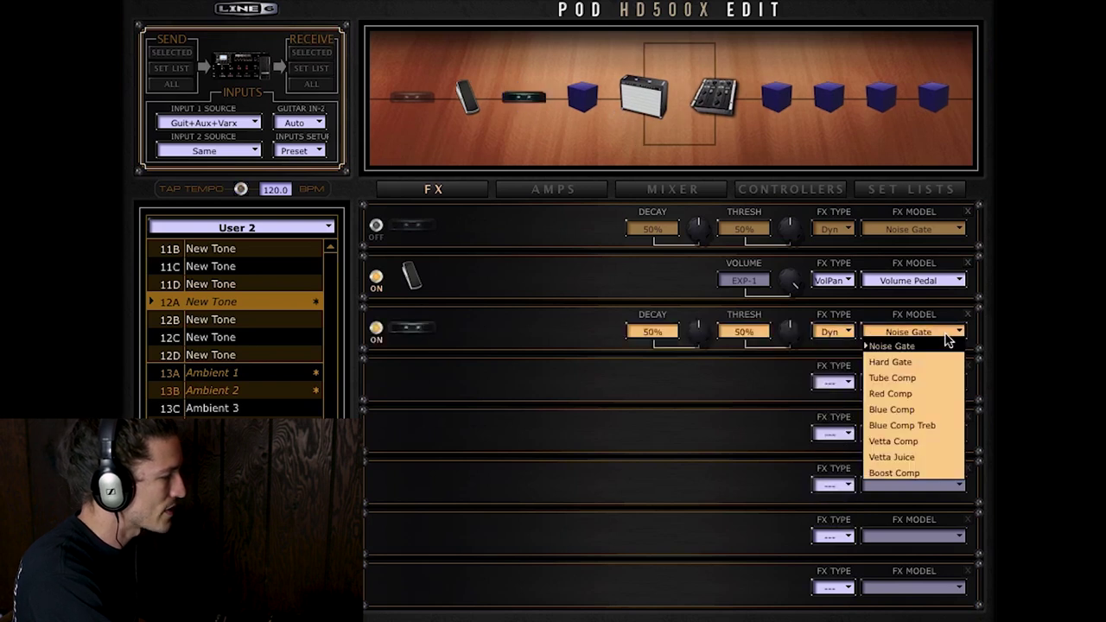
pyautogui.click(806, 402)
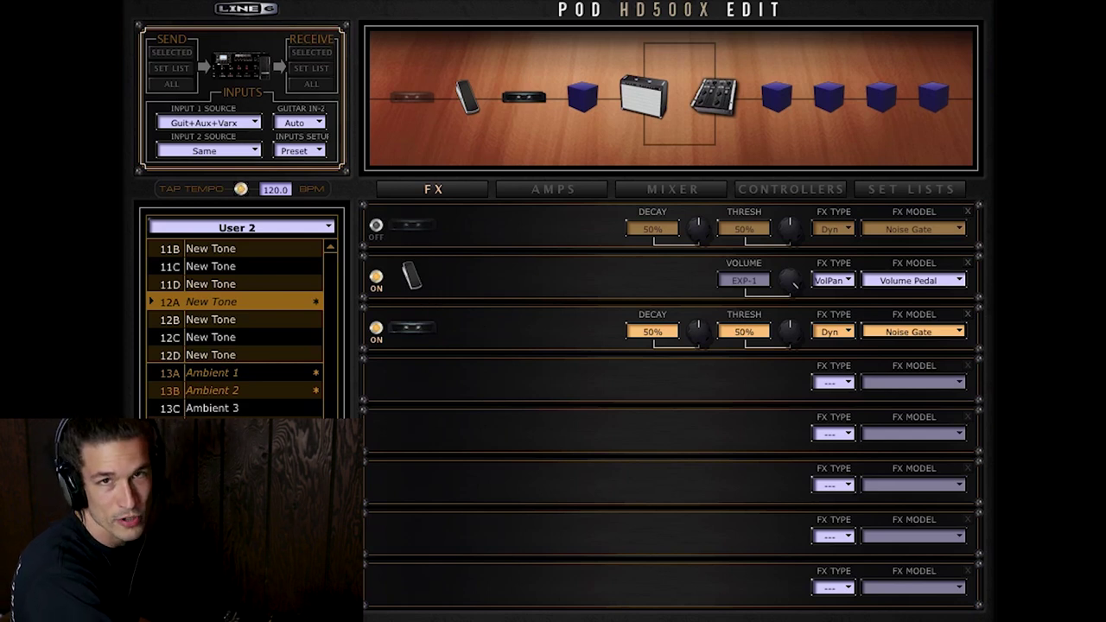
# Step: Change the third slot to Red Comp, then Blue Comp, and bypass it briefly to compare
pyautogui.click(933, 336)
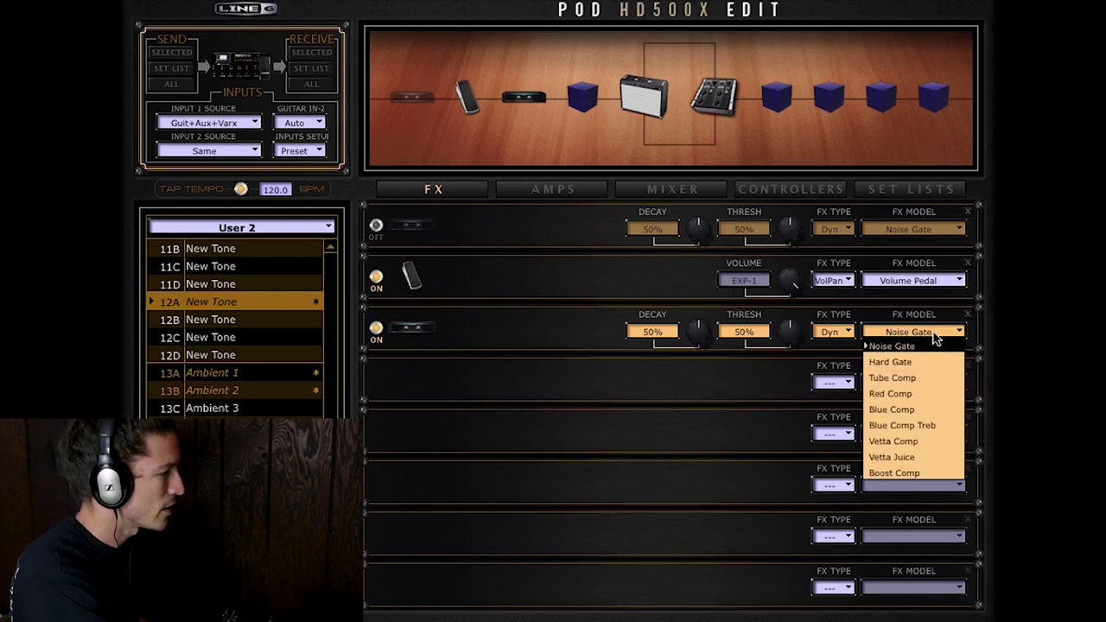
pyautogui.click(936, 394)
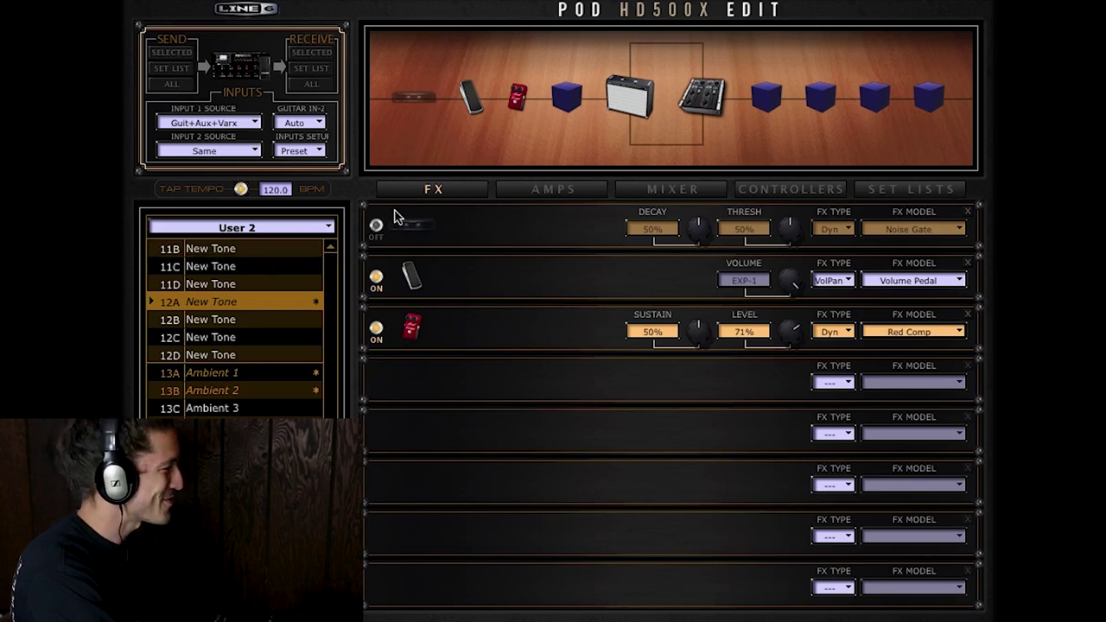
pyautogui.click(886, 334)
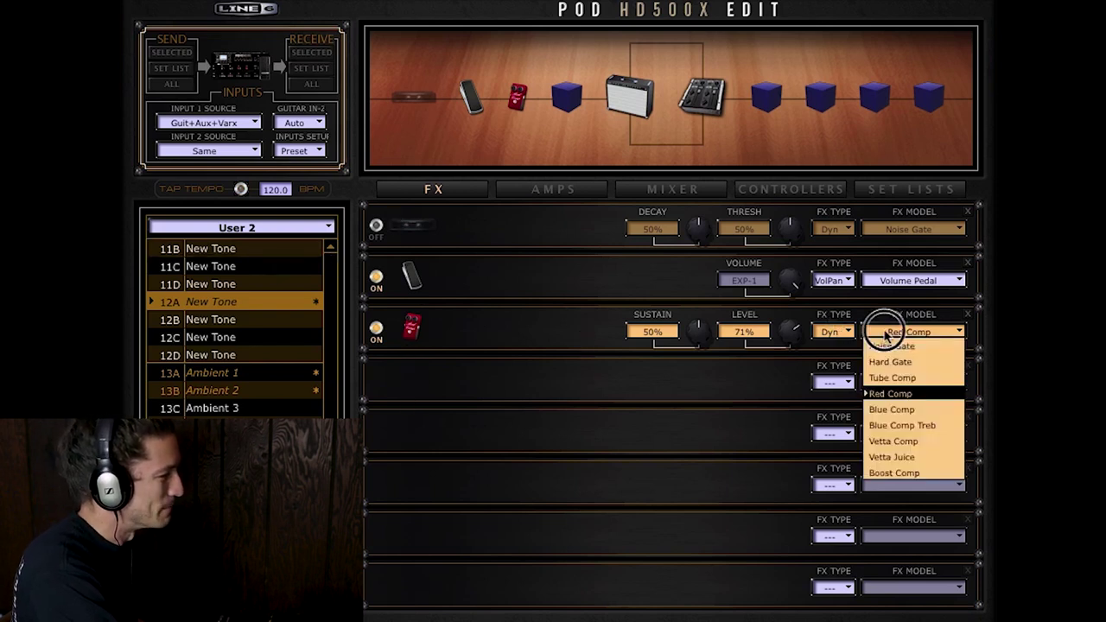
pyautogui.click(908, 415)
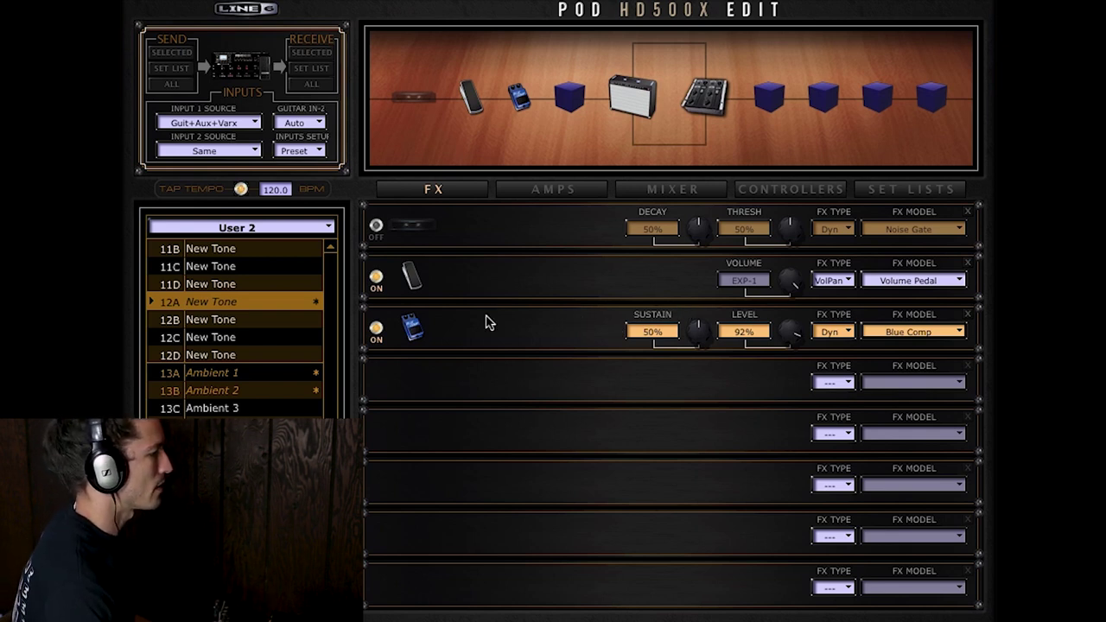
pyautogui.click(372, 330)
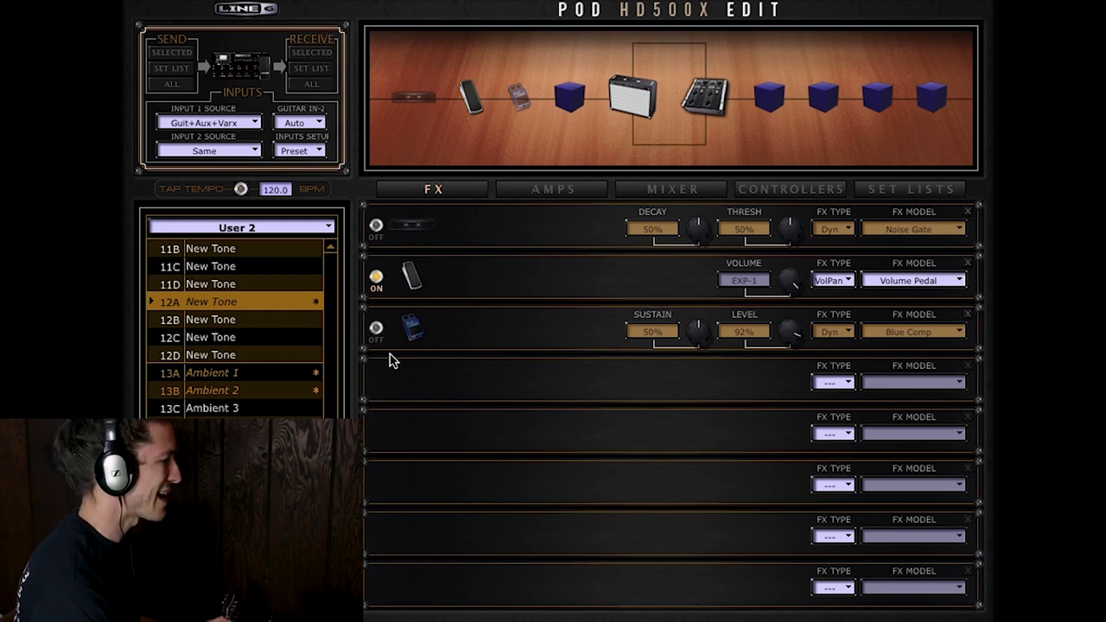
pyautogui.click(376, 328)
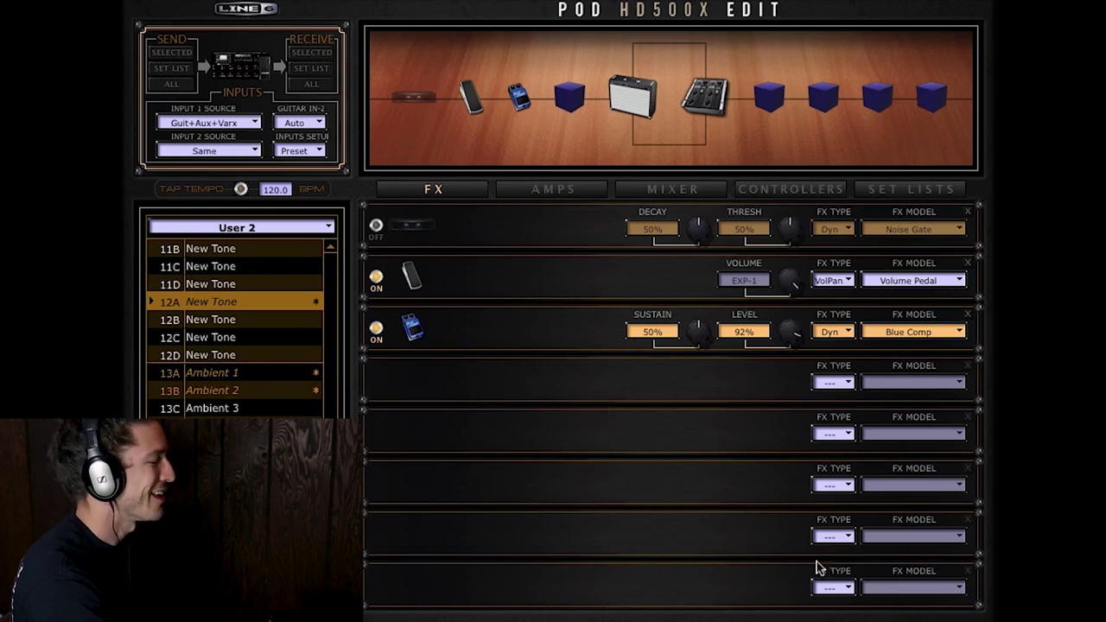
# Step: Set the seventh slot's effect type to Delay, loading a Ping Pong delay
pyautogui.click(832, 535)
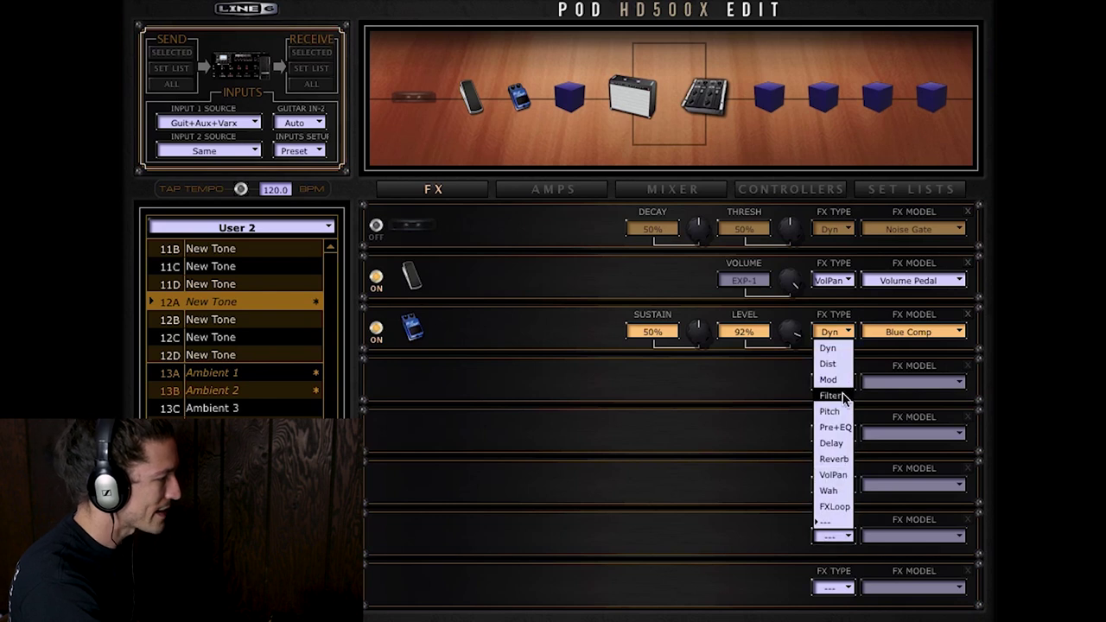
pyautogui.click(832, 442)
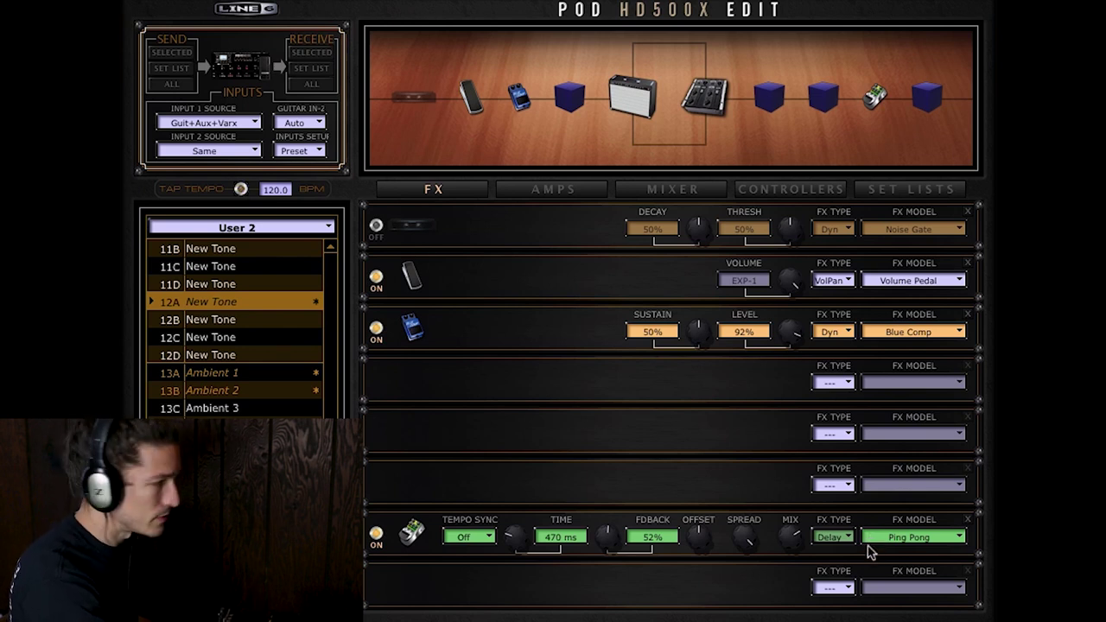
pyautogui.click(876, 538)
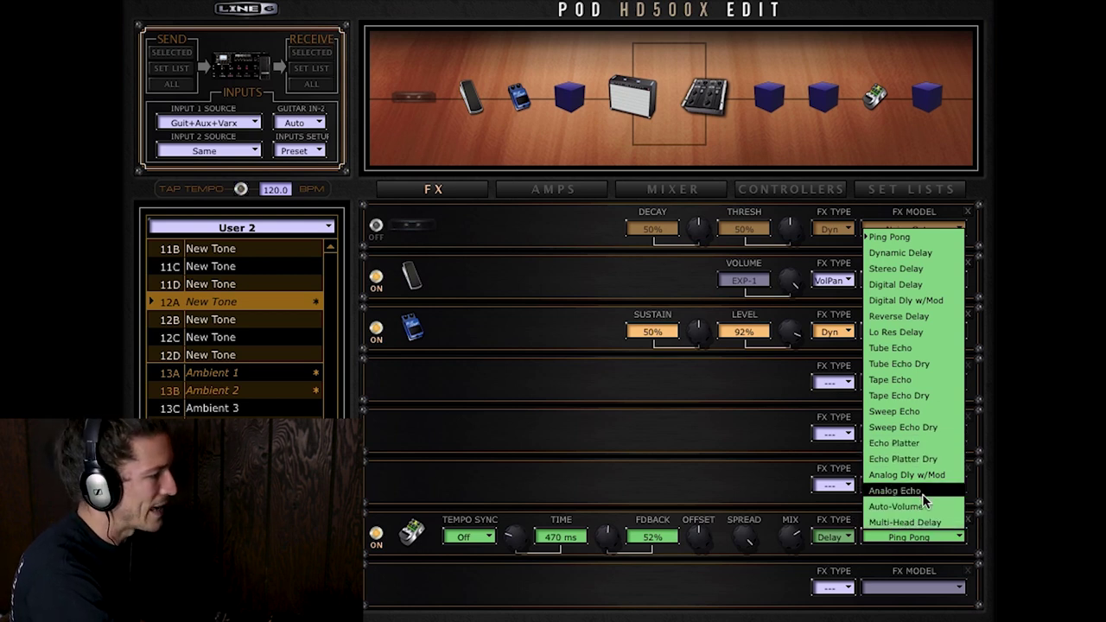
# Step: Try Analog Echo and Analog Dly w/Mod delay models, settling on Analog Echo
pyautogui.click(896, 491)
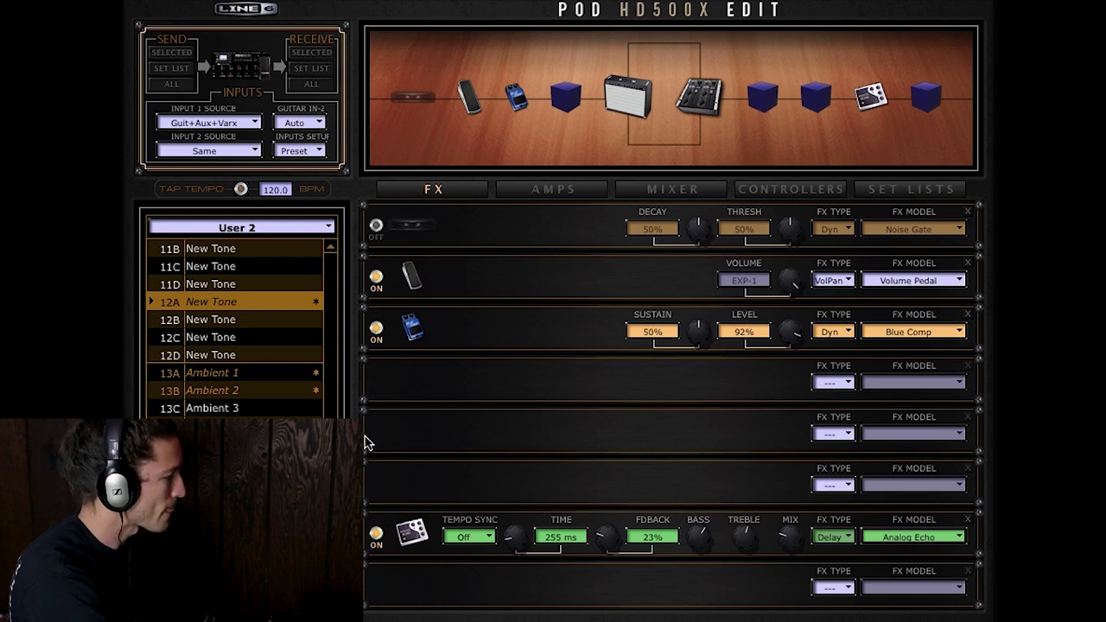
pyautogui.click(908, 537)
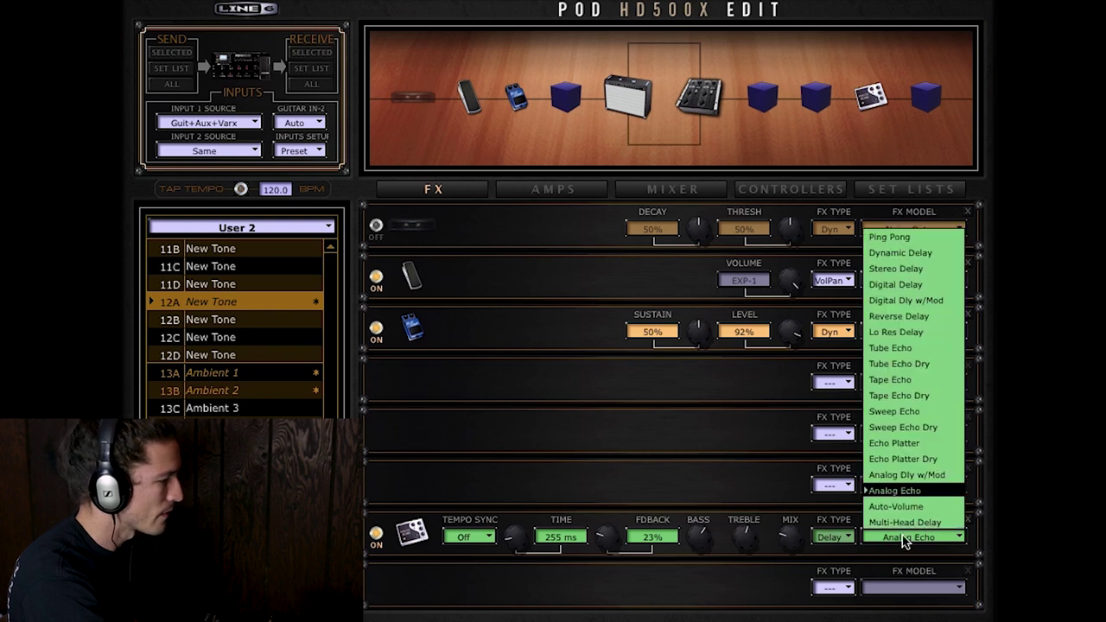
pyautogui.click(894, 474)
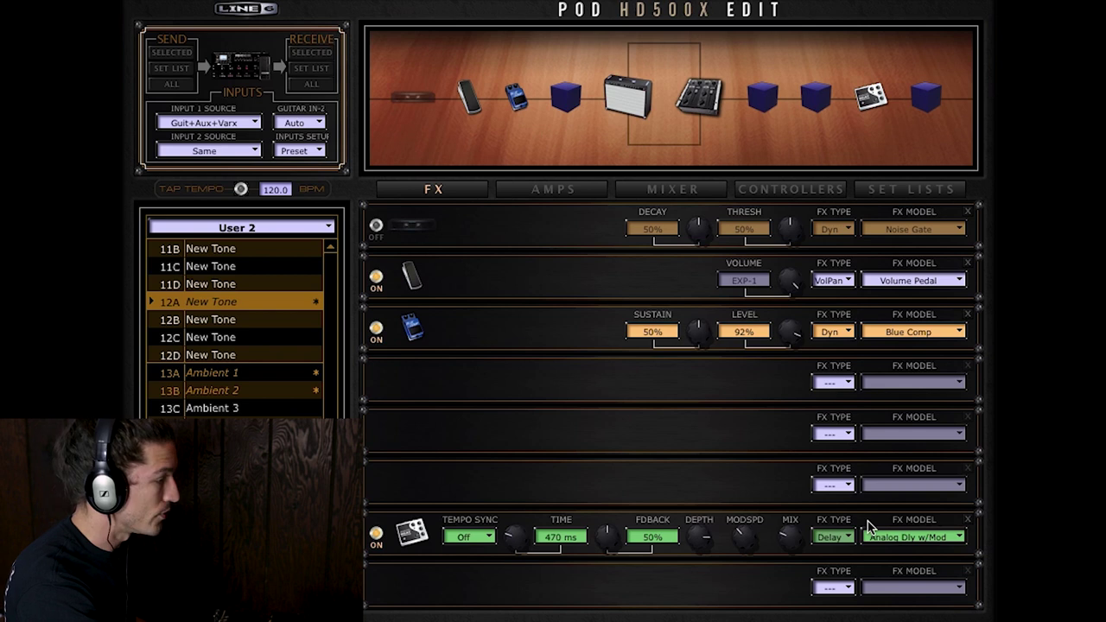
pyautogui.click(873, 536)
pyautogui.click(879, 491)
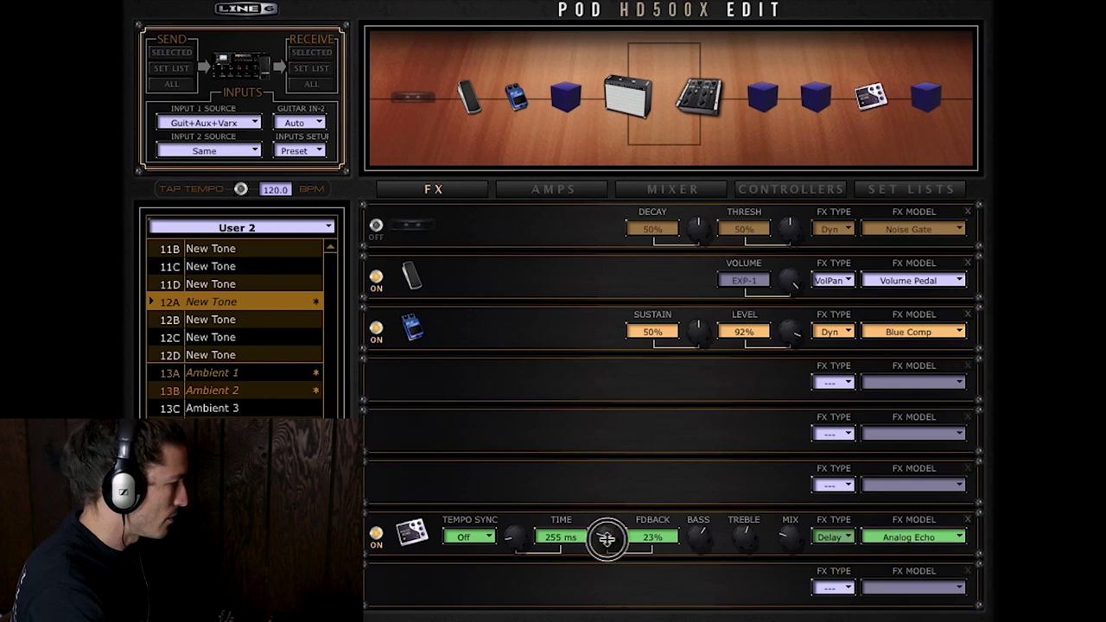
# Step: Raise the Analog Echo feedback to 35% and push its mix knob higher
pyautogui.moveTo(606, 538); pyautogui.dragTo(602, 528)
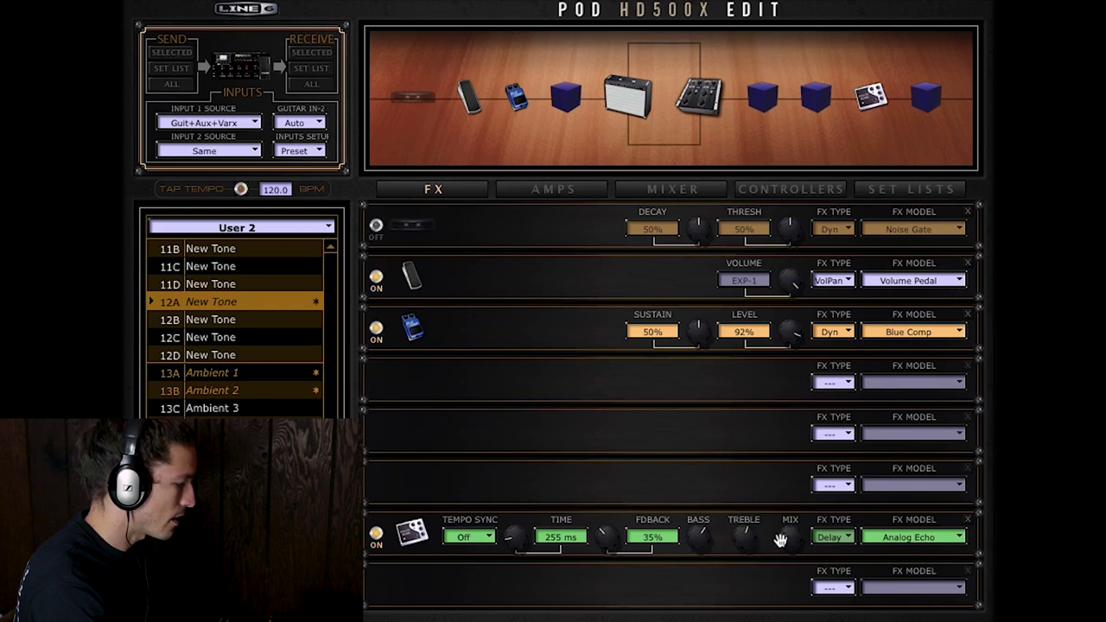
pyautogui.moveTo(782, 539); pyautogui.dragTo(774, 492)
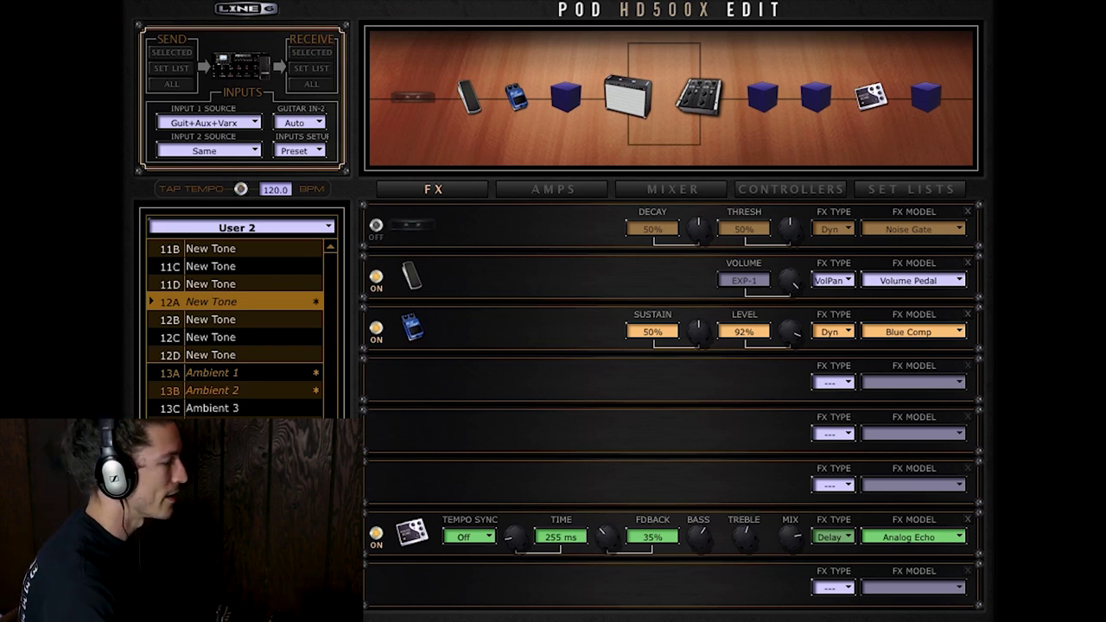
# Step: Set the bottom slot's effect type to Reverb with the Particle Verb model
pyautogui.click(827, 586)
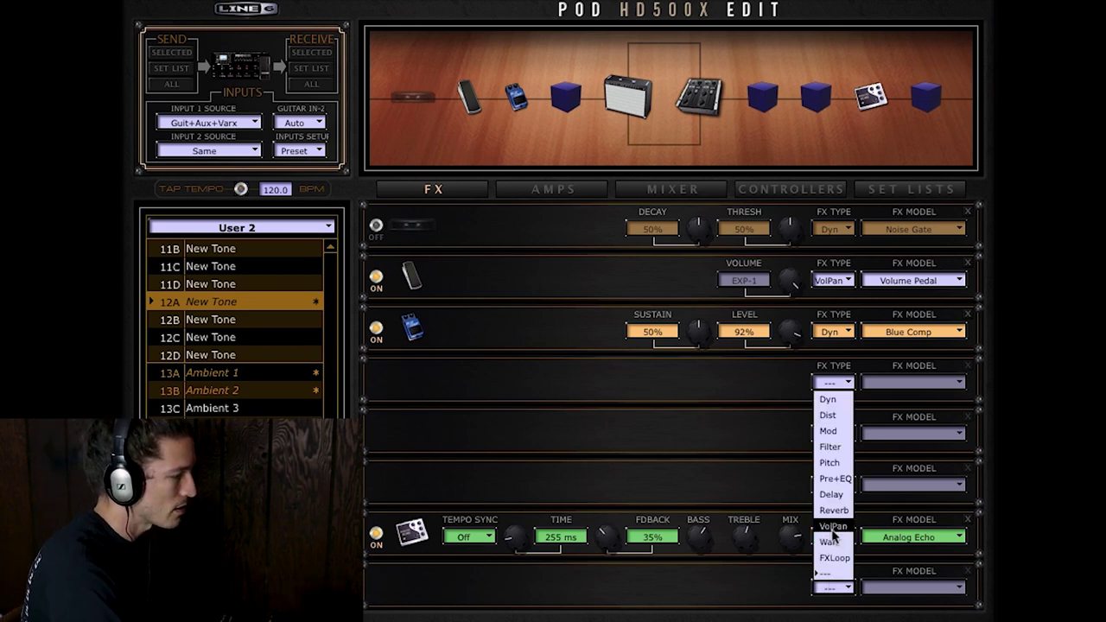
pyautogui.click(849, 510)
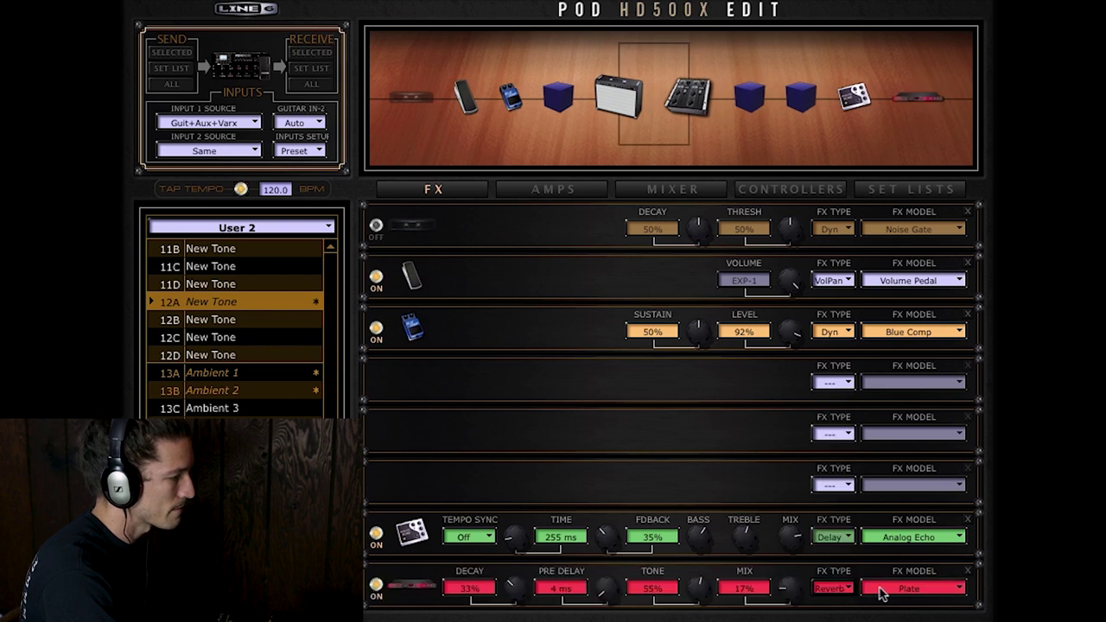
pyautogui.click(899, 587)
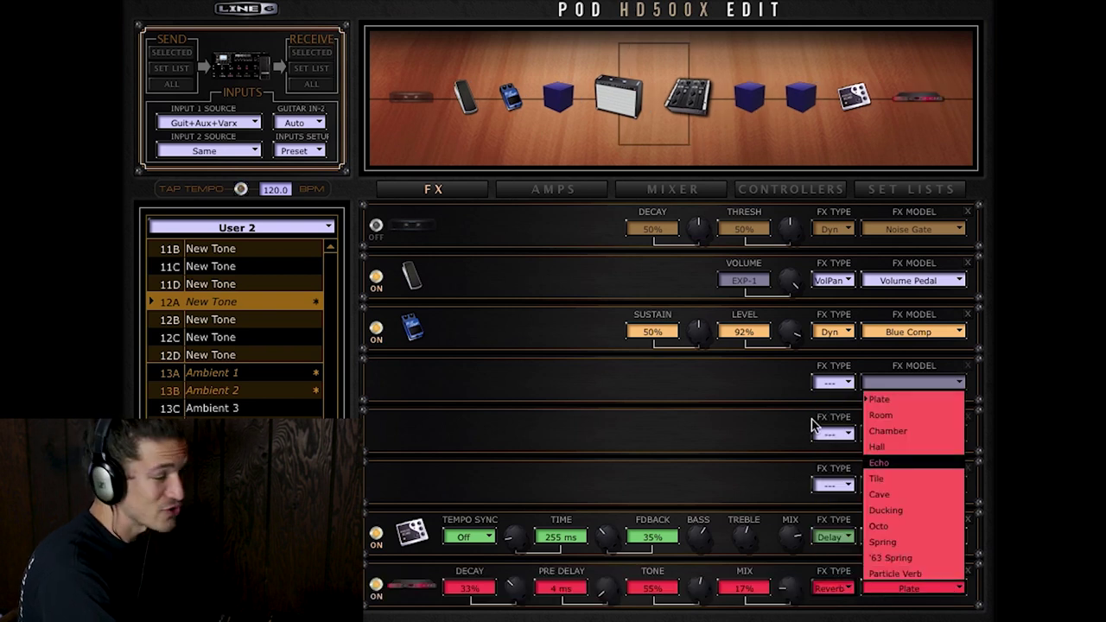
pyautogui.click(916, 575)
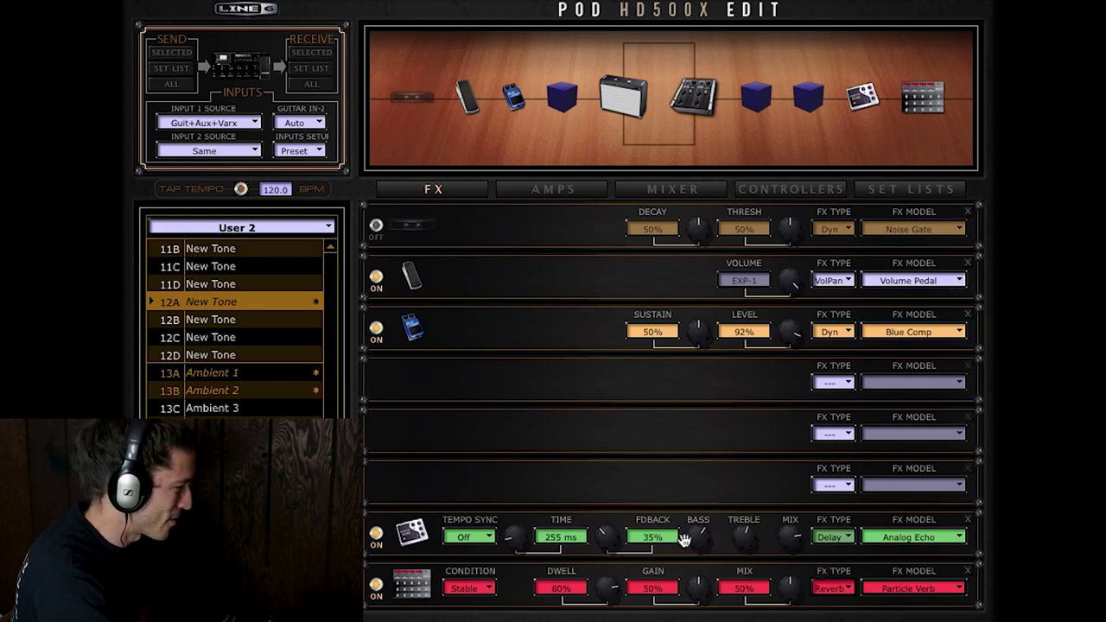
# Step: Lower Particle Verb dwell to 61% and gain to 31%, and raise mix to 85%
pyautogui.moveTo(609, 587); pyautogui.dragTo(608, 604)
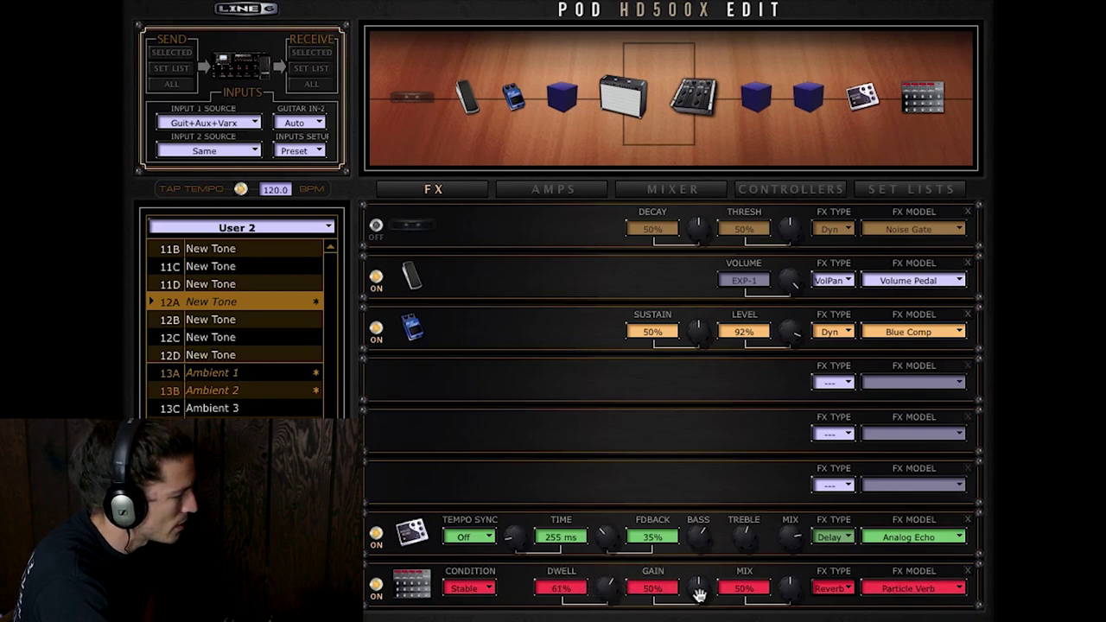
pyautogui.moveTo(698, 592); pyautogui.dragTo(709, 614)
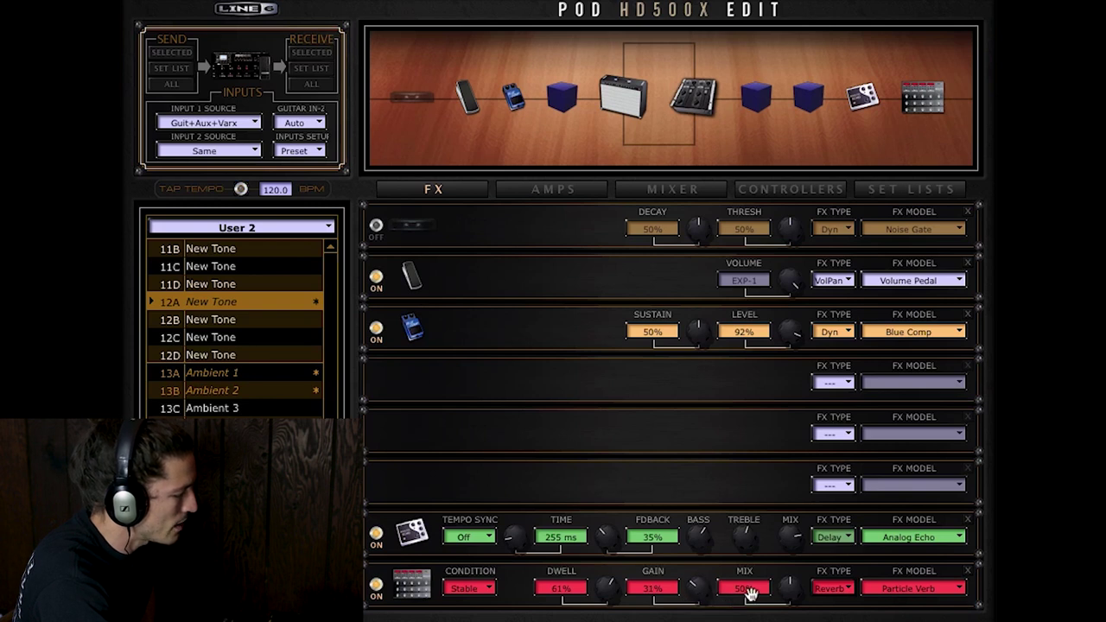
pyautogui.moveTo(766, 593); pyautogui.dragTo(775, 564)
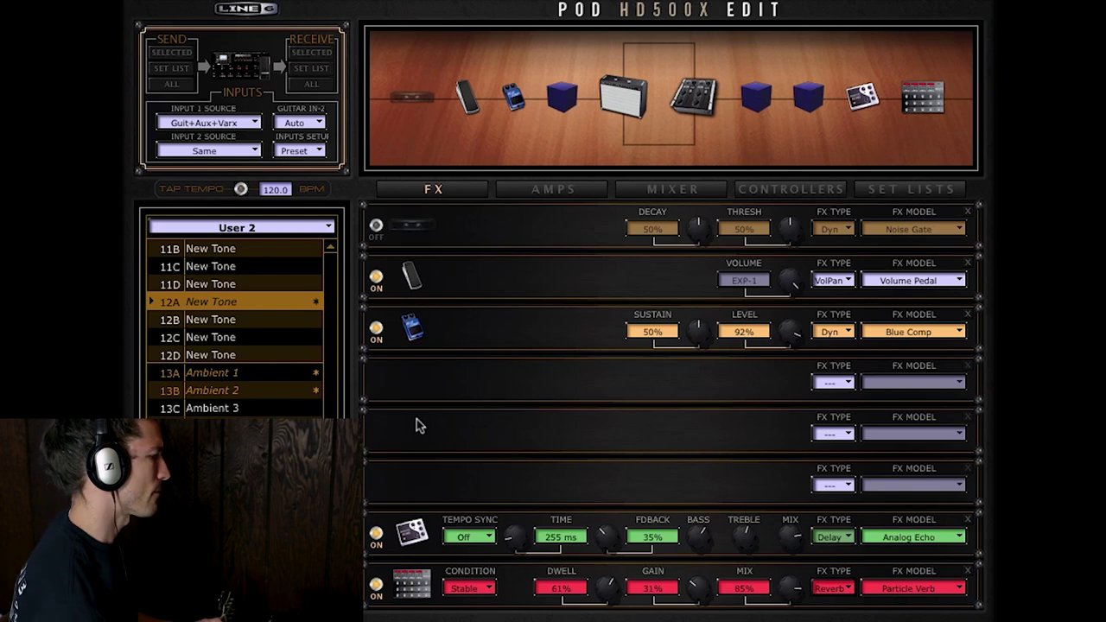
# Step: Set the fourth slot's effect type to Dist with the Overdrive model
pyautogui.click(837, 383)
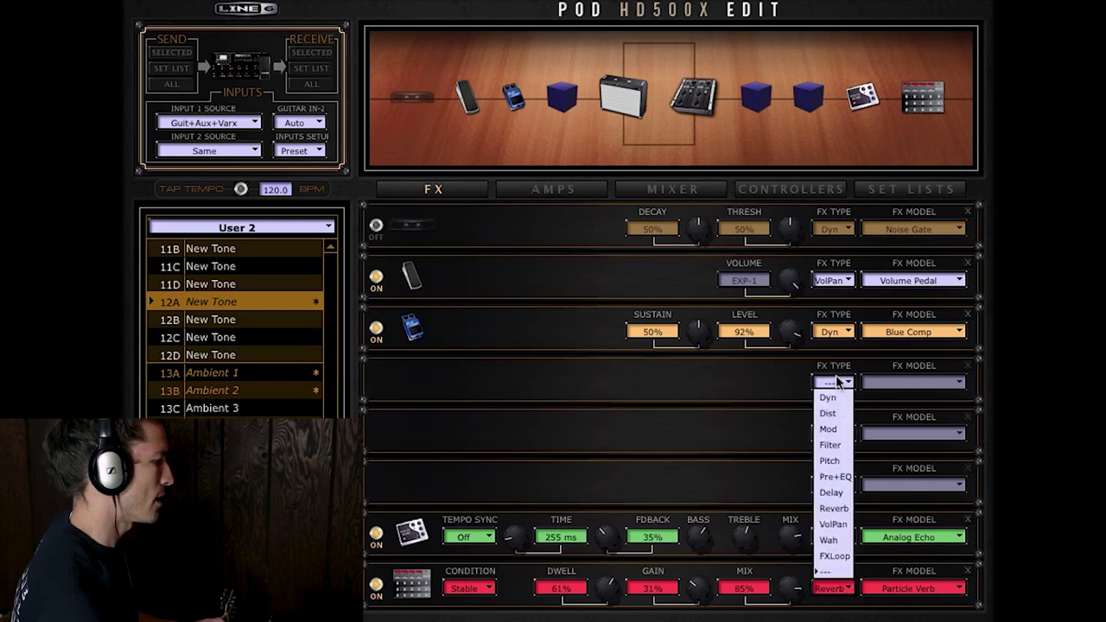
pyautogui.click(828, 414)
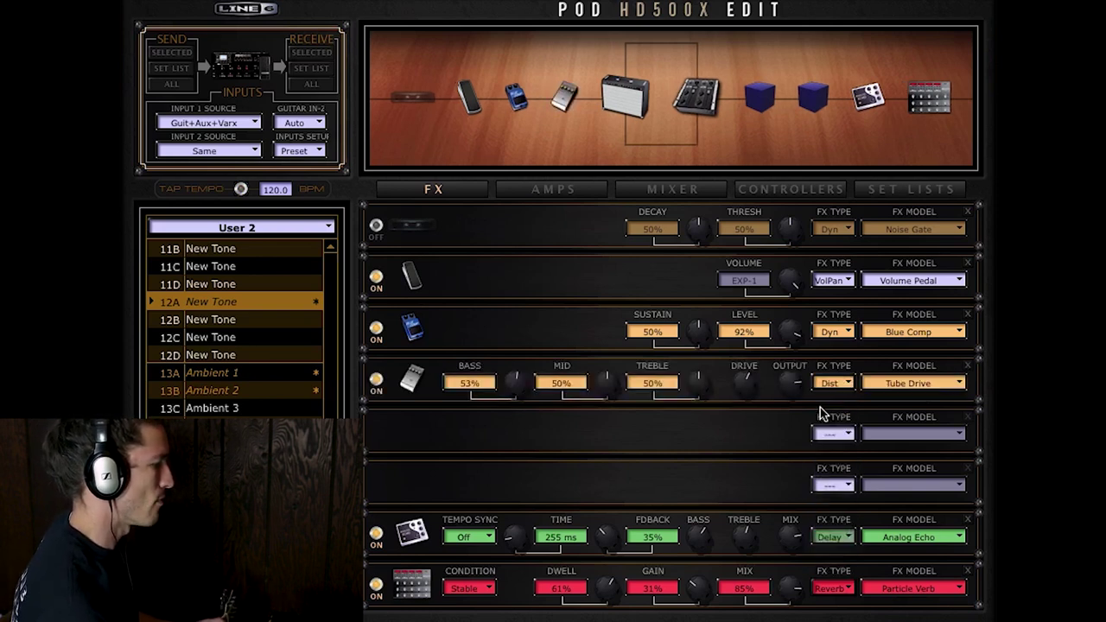
pyautogui.click(886, 391)
pyautogui.click(928, 430)
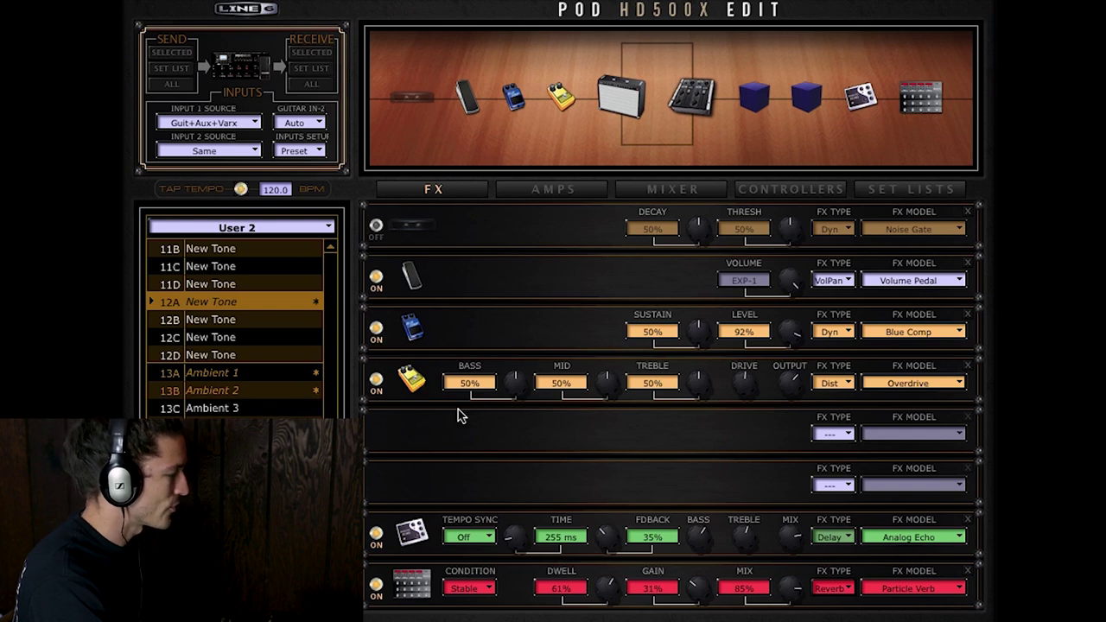
# Step: Raise the Overdrive OUTPUT level from 77% to 79%
pyautogui.moveTo(744, 397)
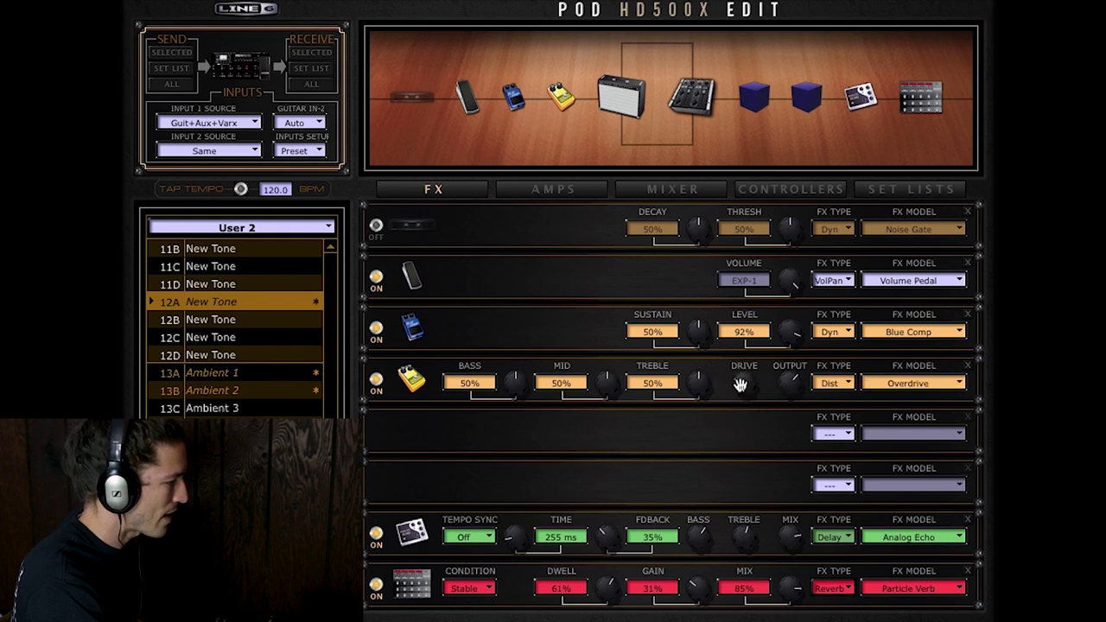
pyautogui.moveTo(782, 377)
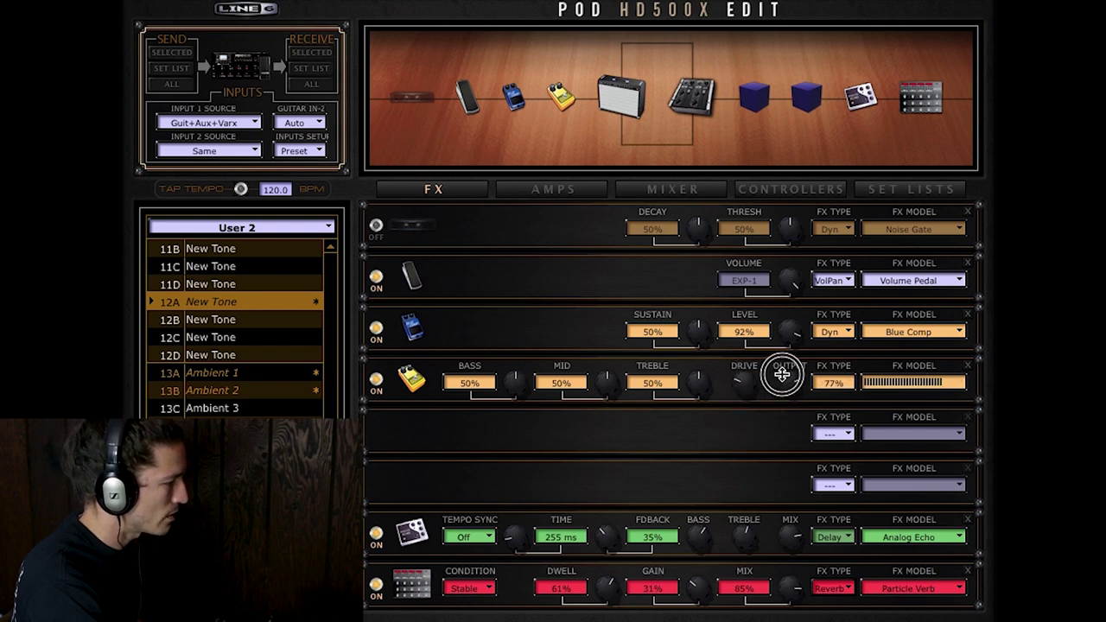
pyautogui.moveTo(783, 374); pyautogui.dragTo(780, 372)
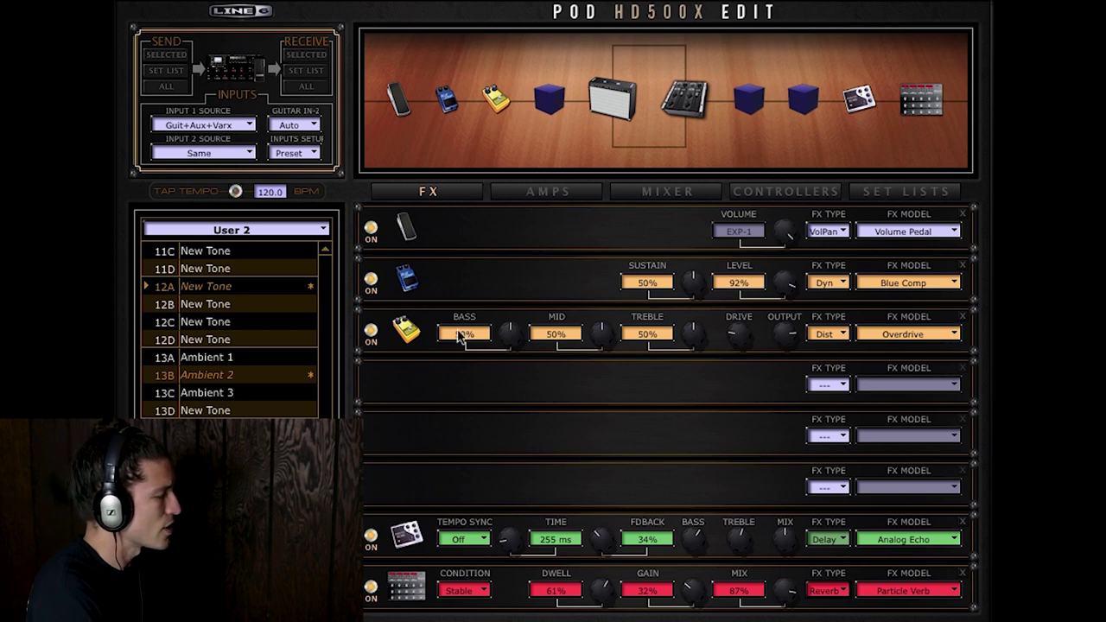
# Step: Turn up the Overdrive DRIVE knob and bring the Analog Echo FDBACK up to 58%
pyautogui.click(733, 345)
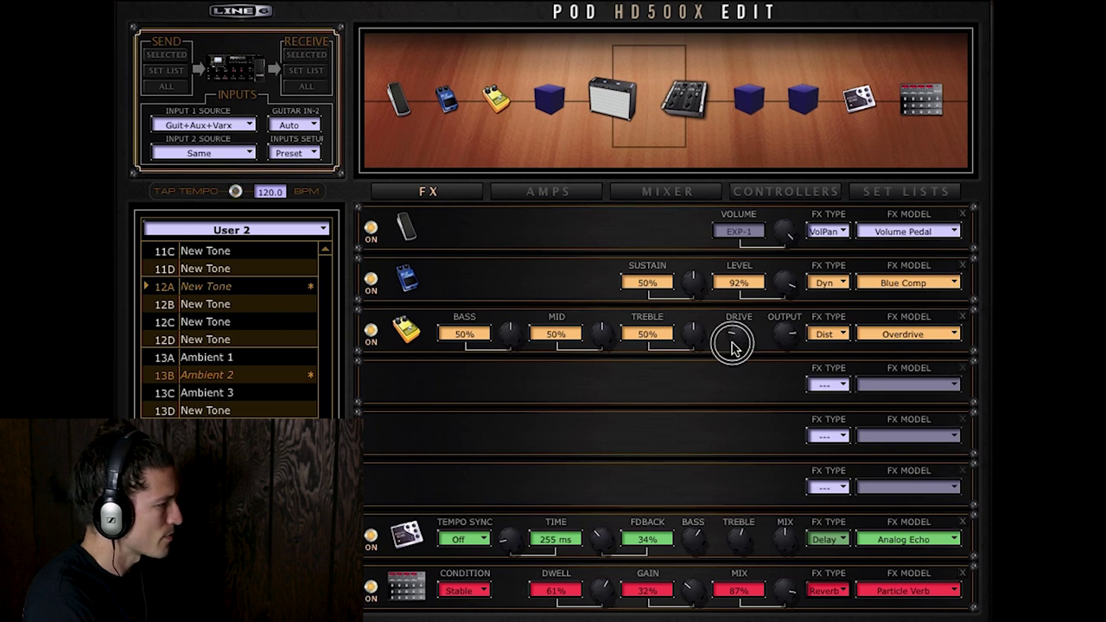
pyautogui.click(734, 334)
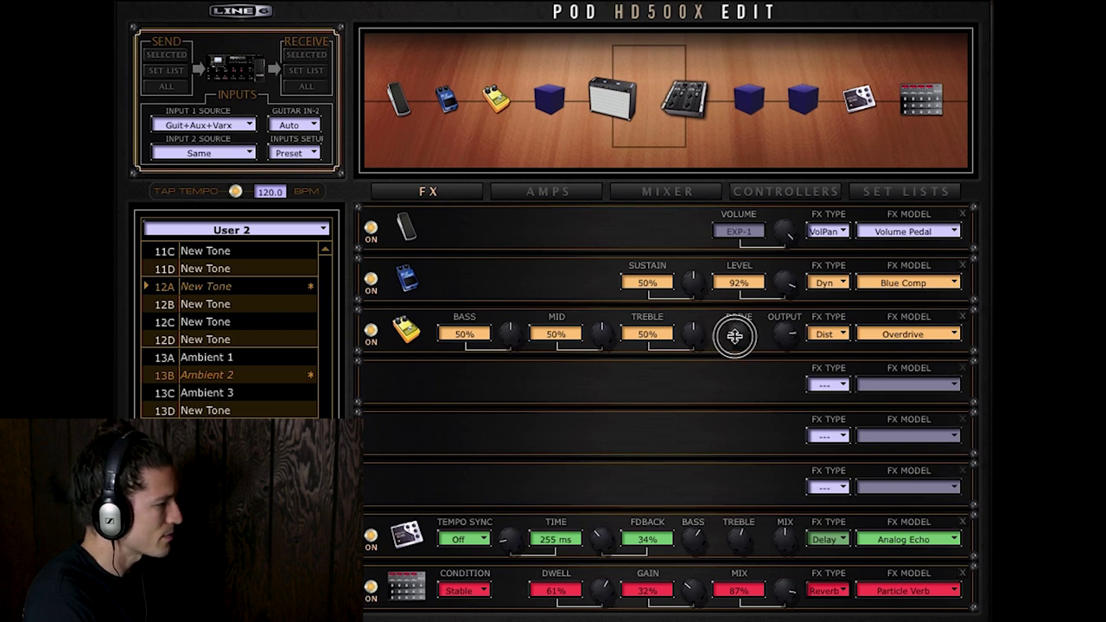
pyautogui.moveTo(735, 336)
pyautogui.mouseDown()
pyautogui.moveTo(733, 318)
pyautogui.moveTo(739, 333)
pyautogui.mouseUp()
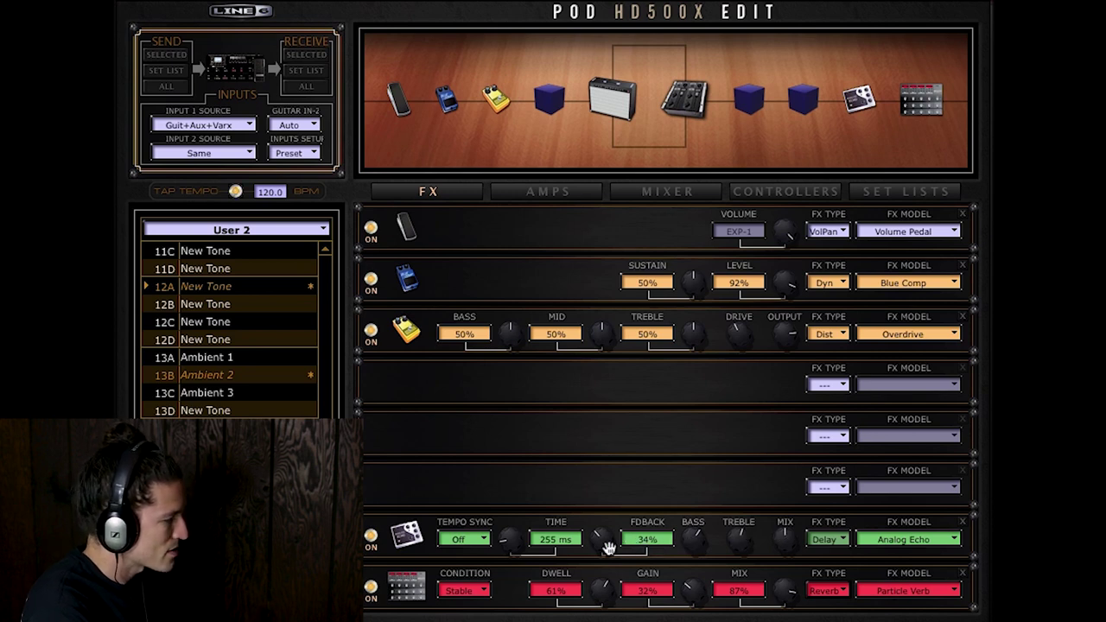
pyautogui.moveTo(605, 546); pyautogui.dragTo(603, 528)
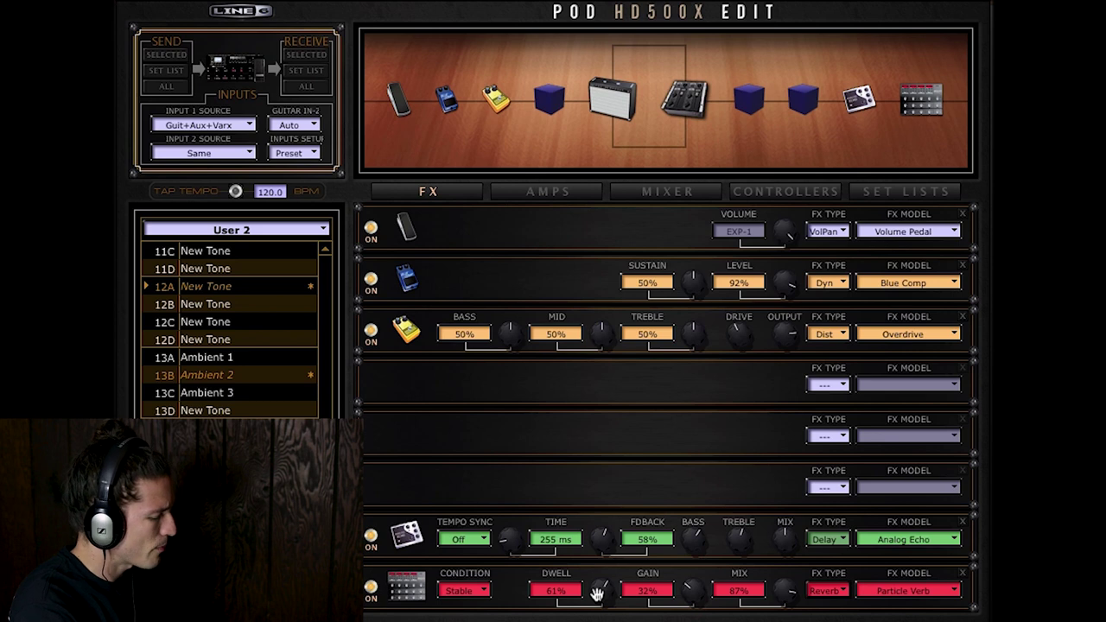
# Step: Lower the Particle Verb DWELL to 29%, raise GAIN to 85%, and trim MIX to 78%
pyautogui.moveTo(597, 594); pyautogui.dragTo(595, 612)
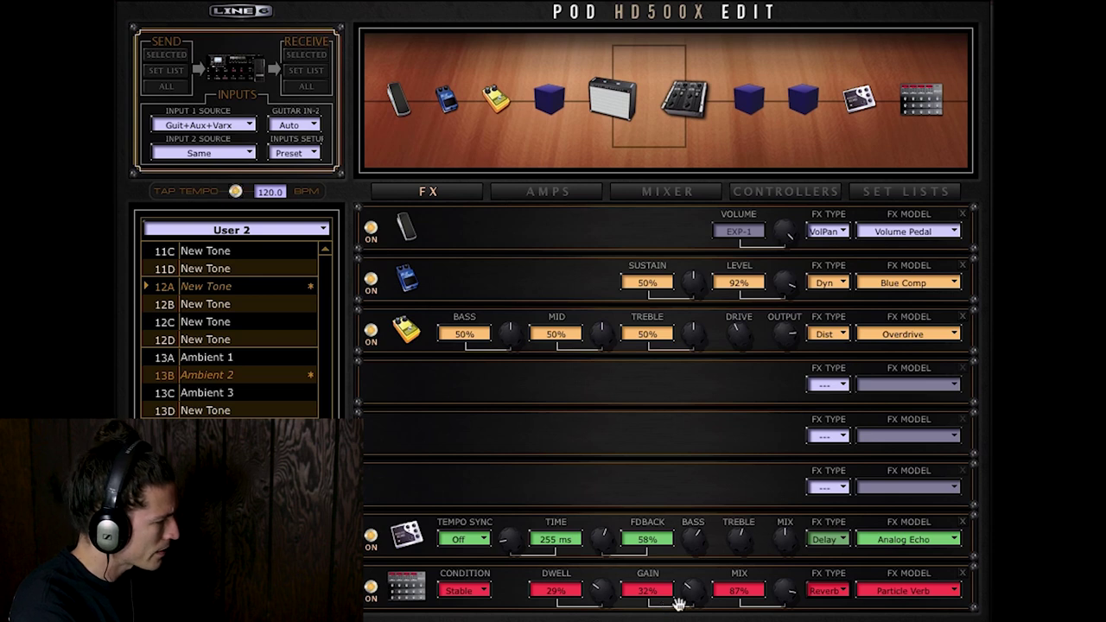
pyautogui.moveTo(691, 595); pyautogui.dragTo(689, 544)
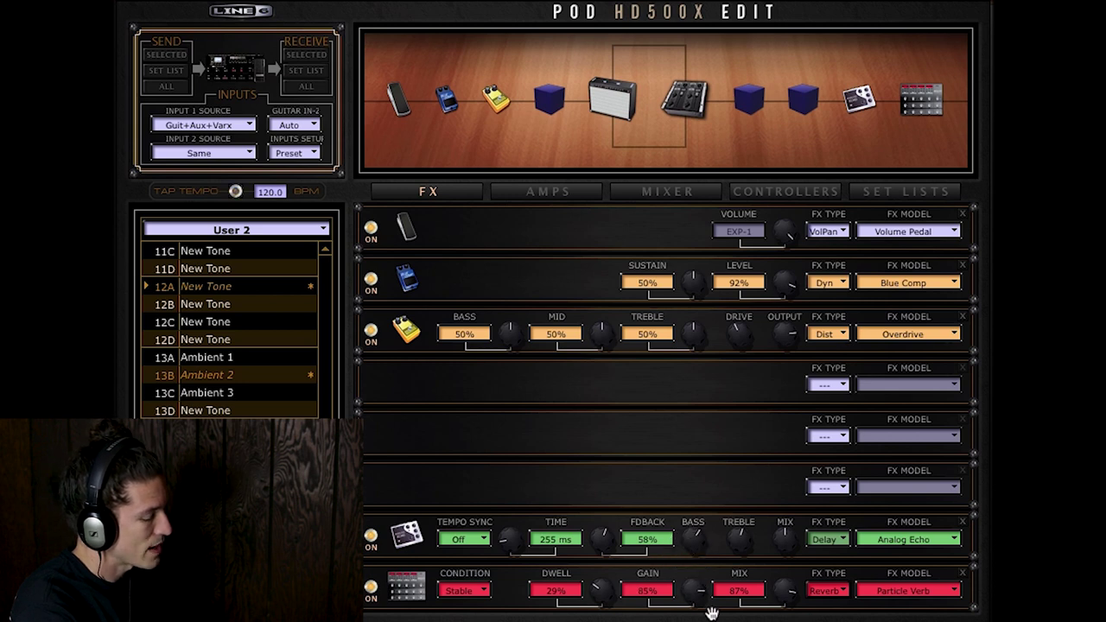
pyautogui.moveTo(786, 591); pyautogui.dragTo(786, 604)
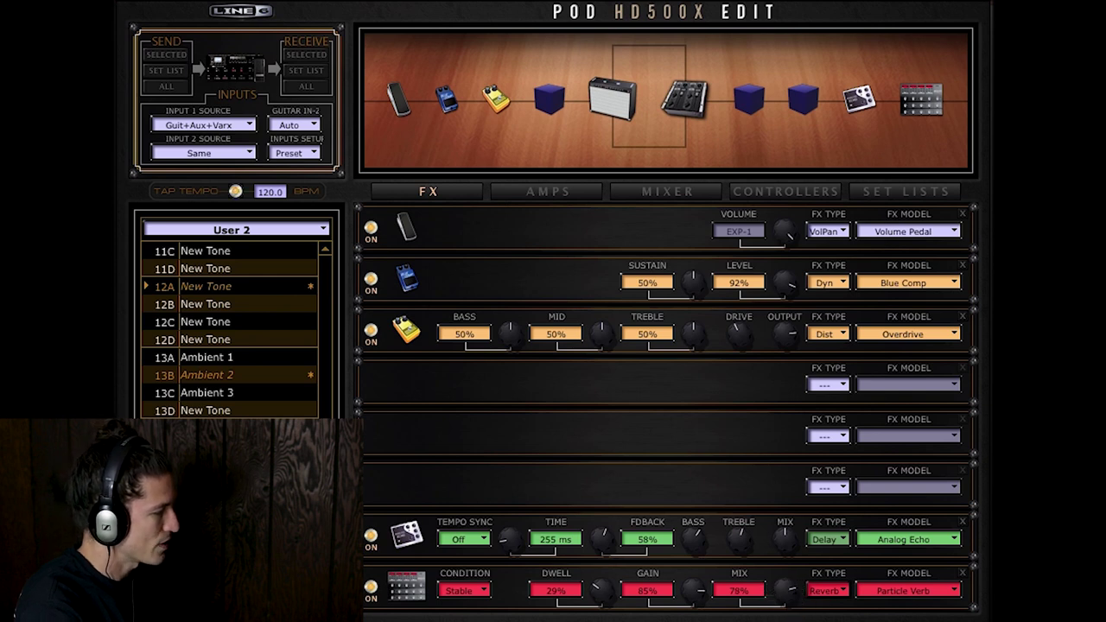